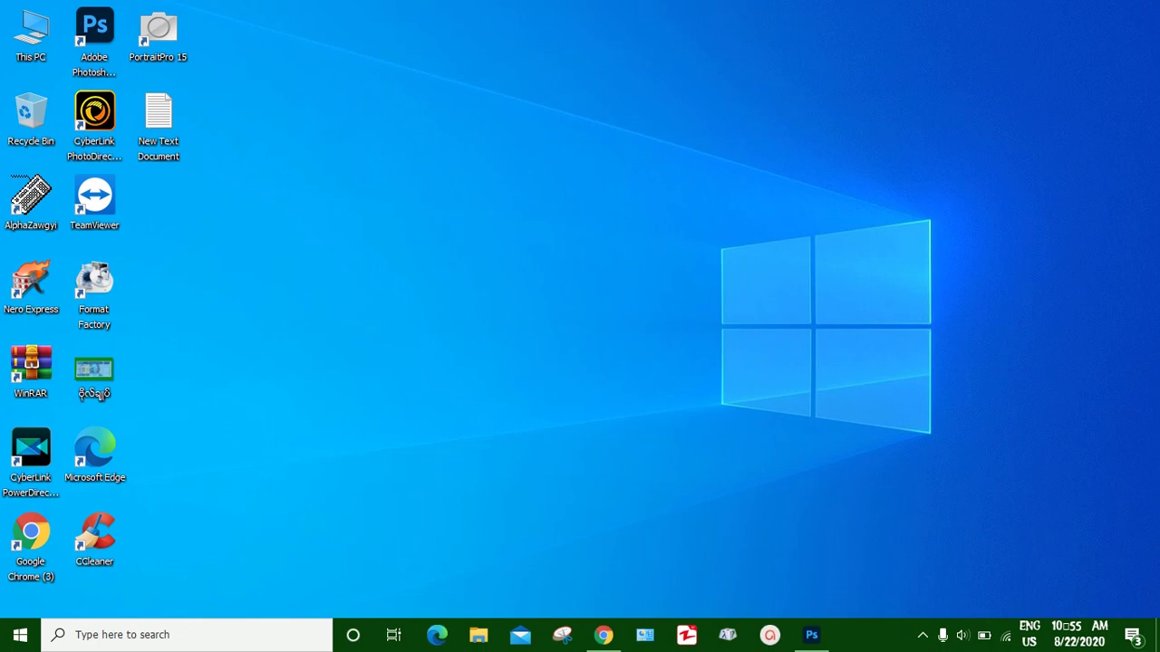
- Open 65.jpg and unlock its Background into an editable Layer 0
click(810, 634)
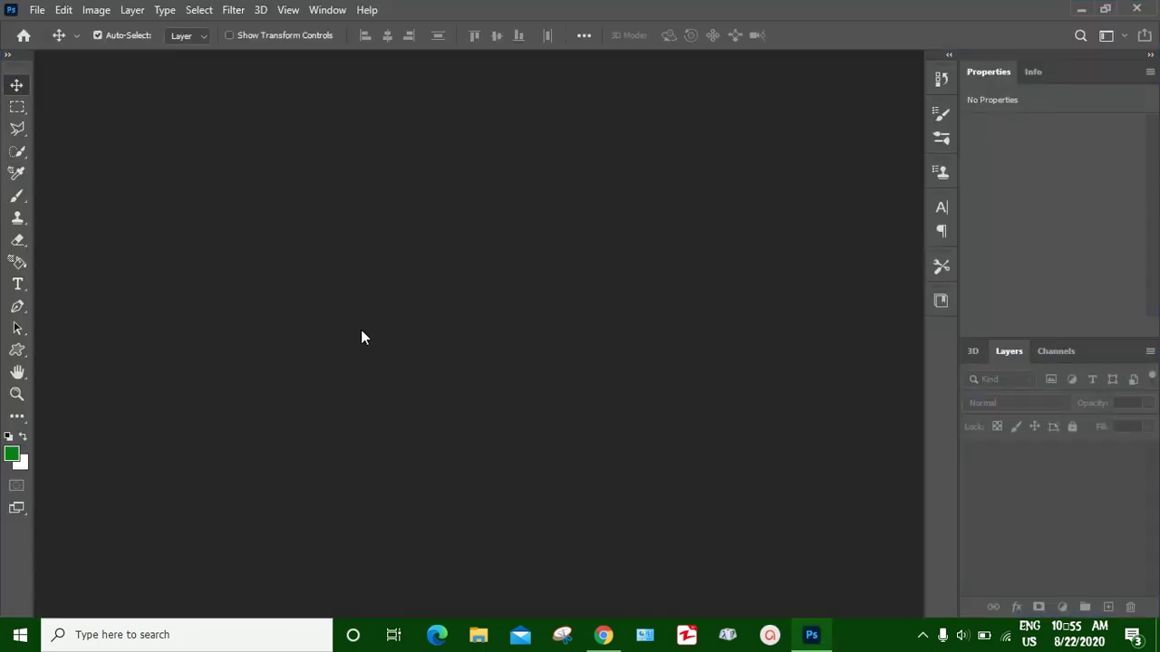
click(37, 10)
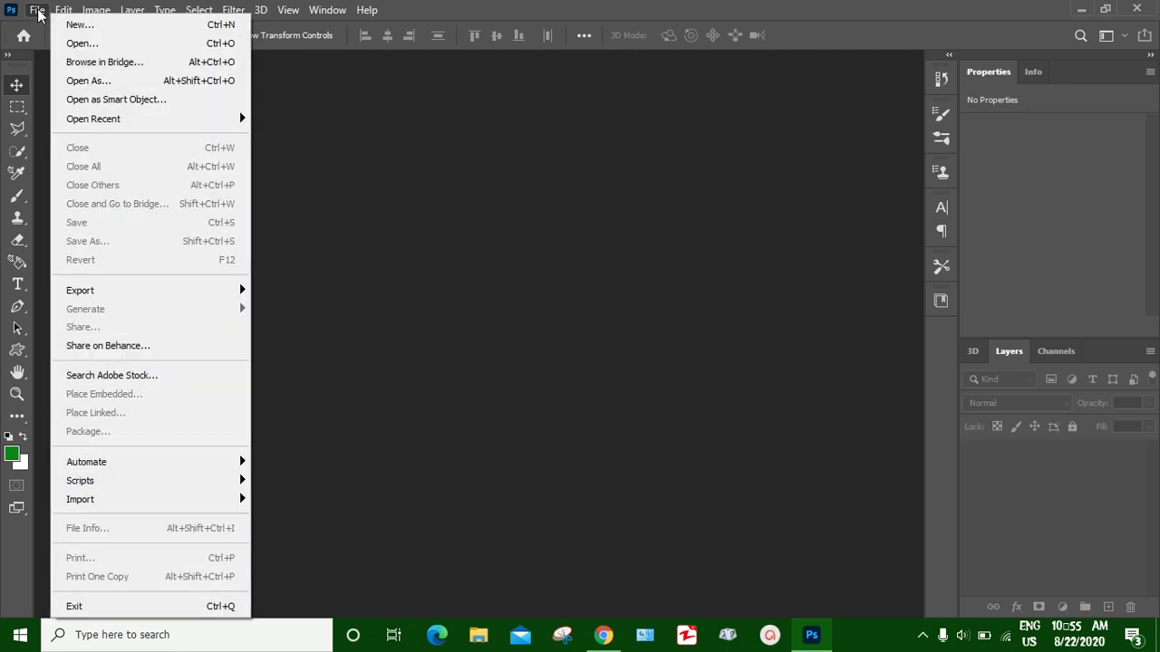
click(36, 42)
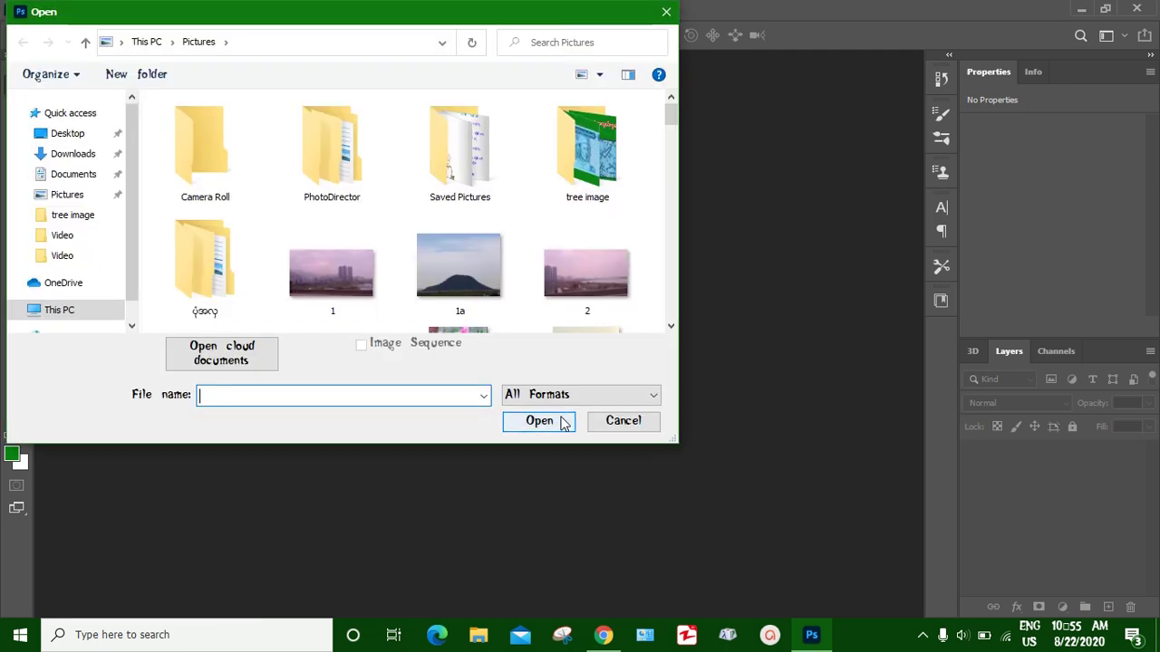
scroll(457, 213, down, 3)
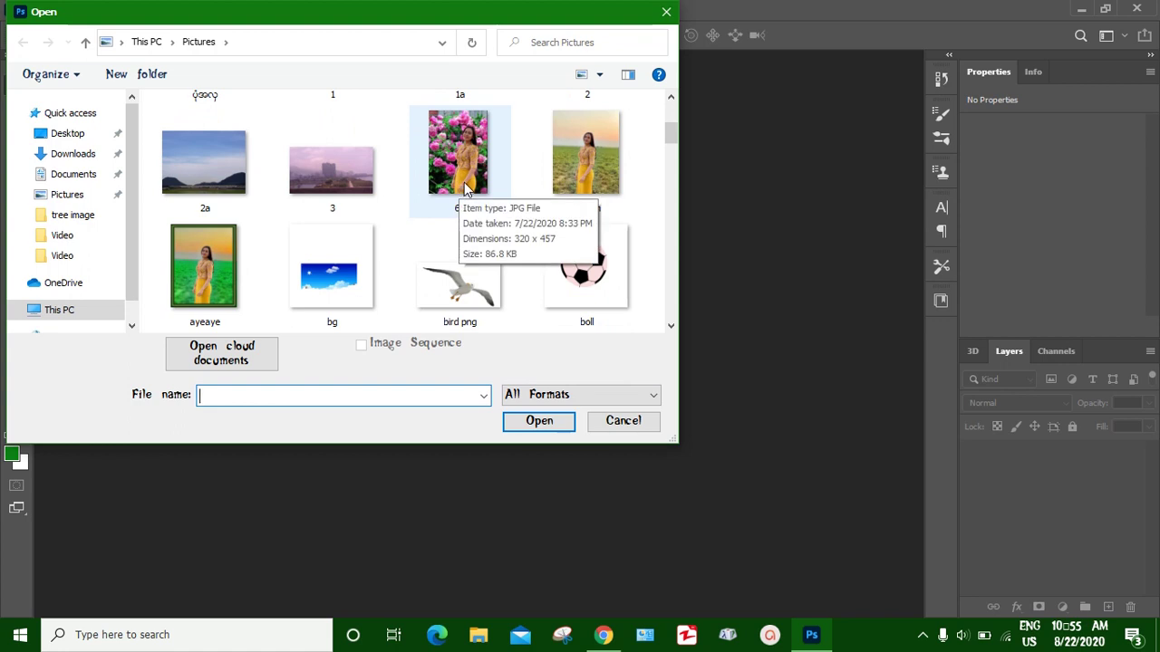
click(464, 178)
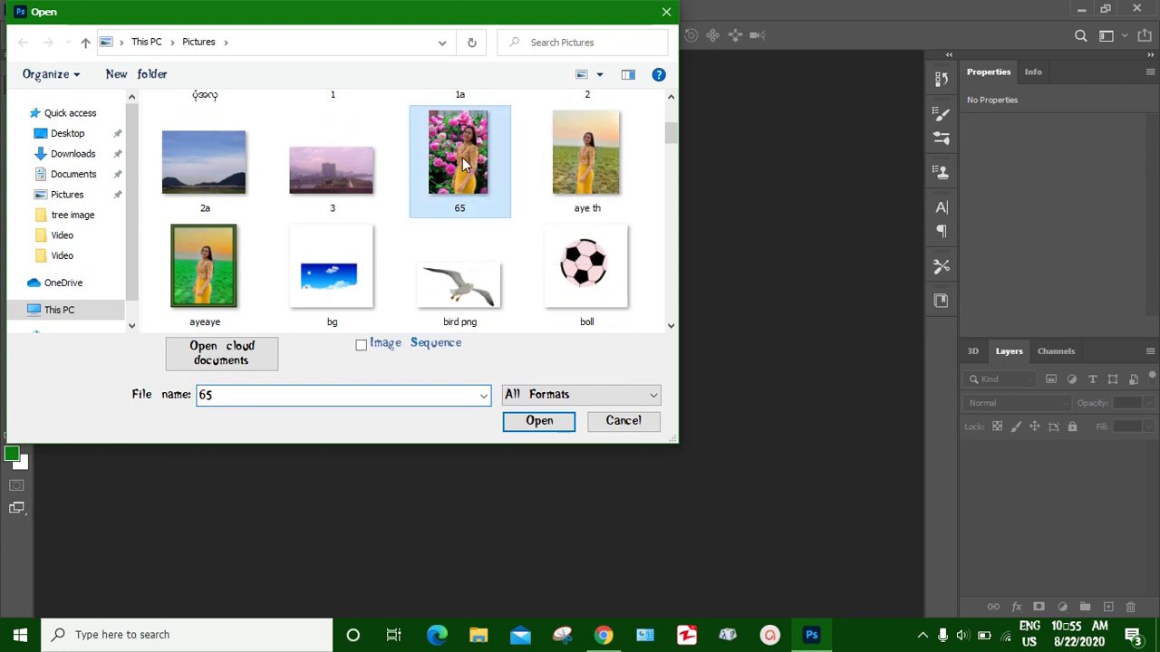
click(528, 422)
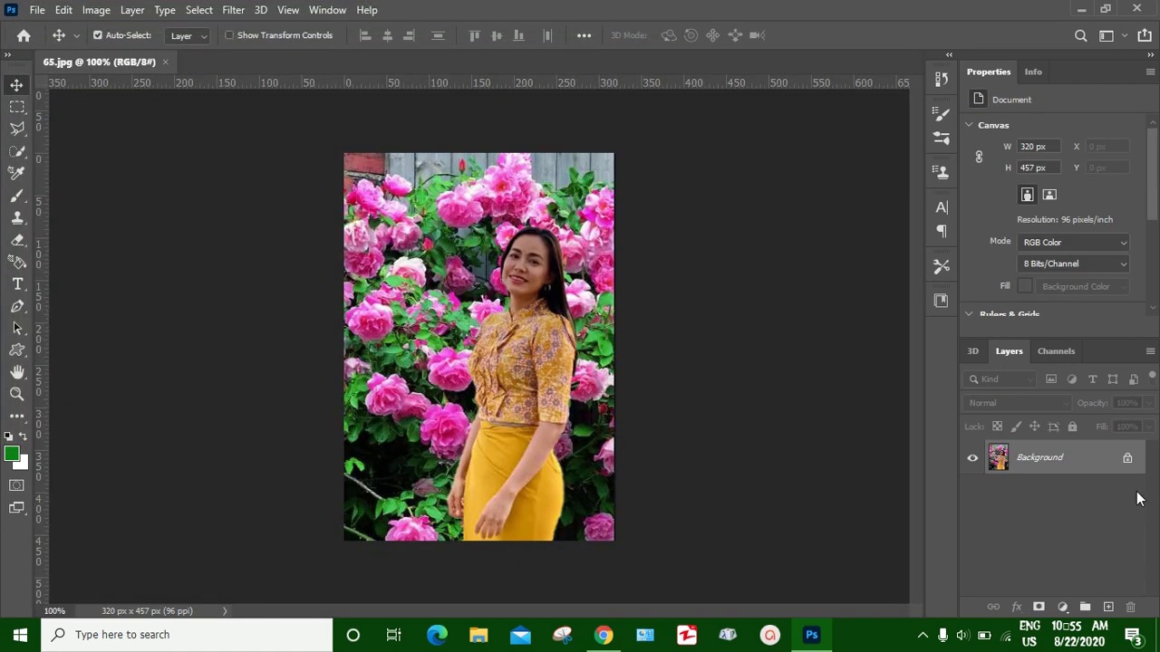
click(1127, 458)
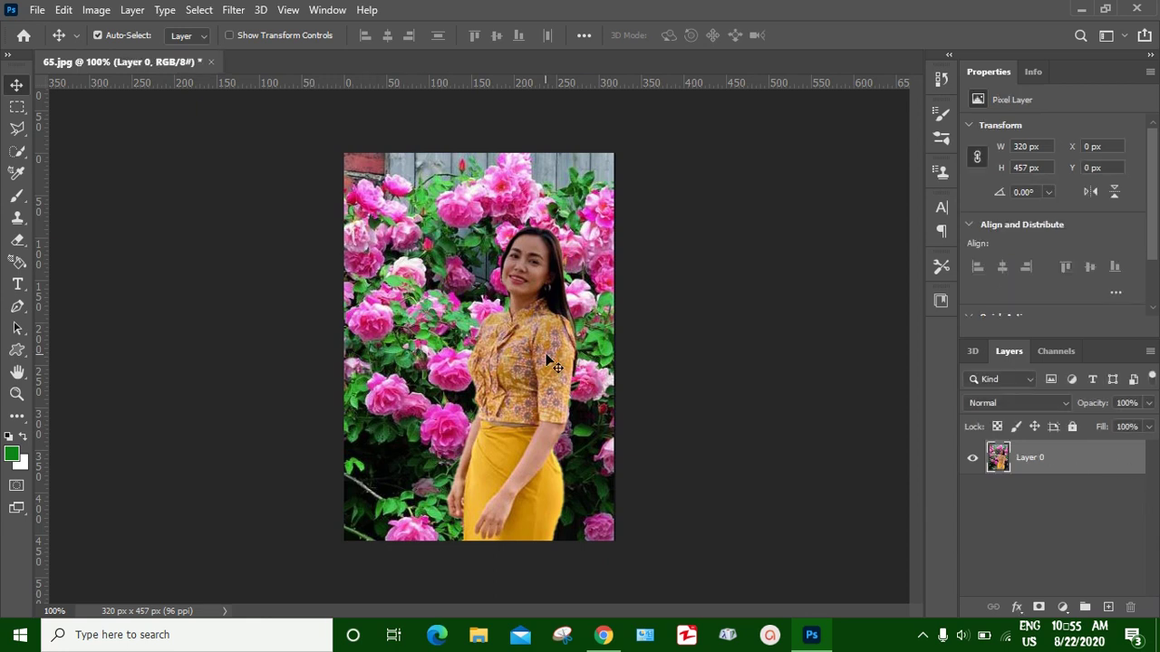
- Choose the Custom Shape tool with the heart shape selected
click(15, 353)
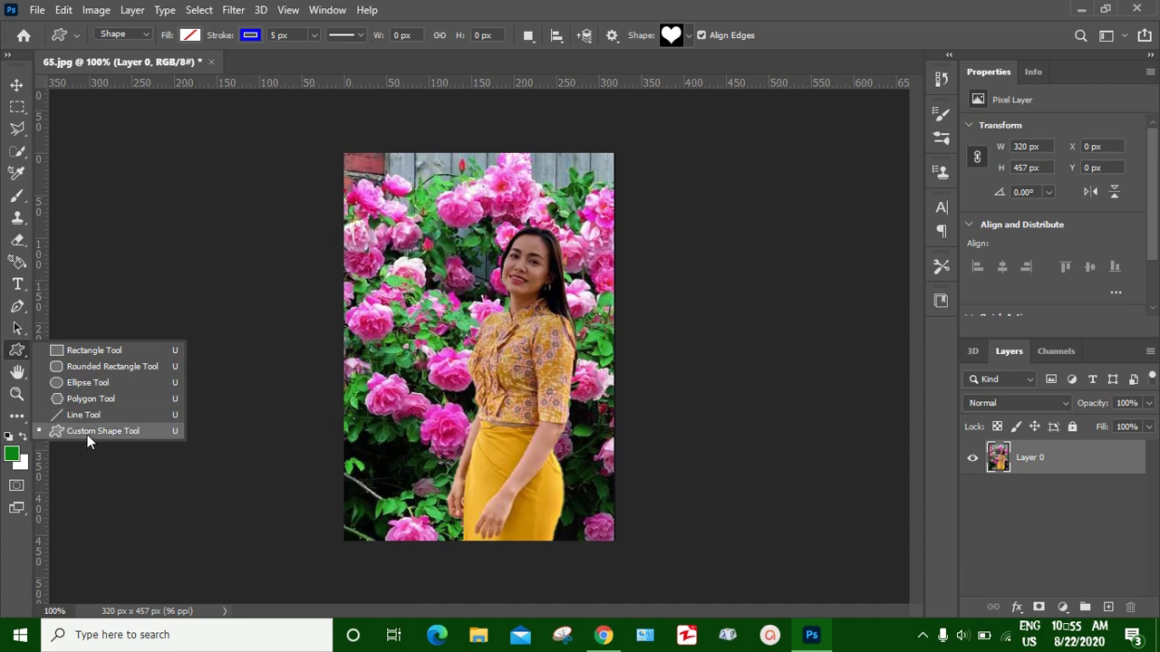
click(123, 430)
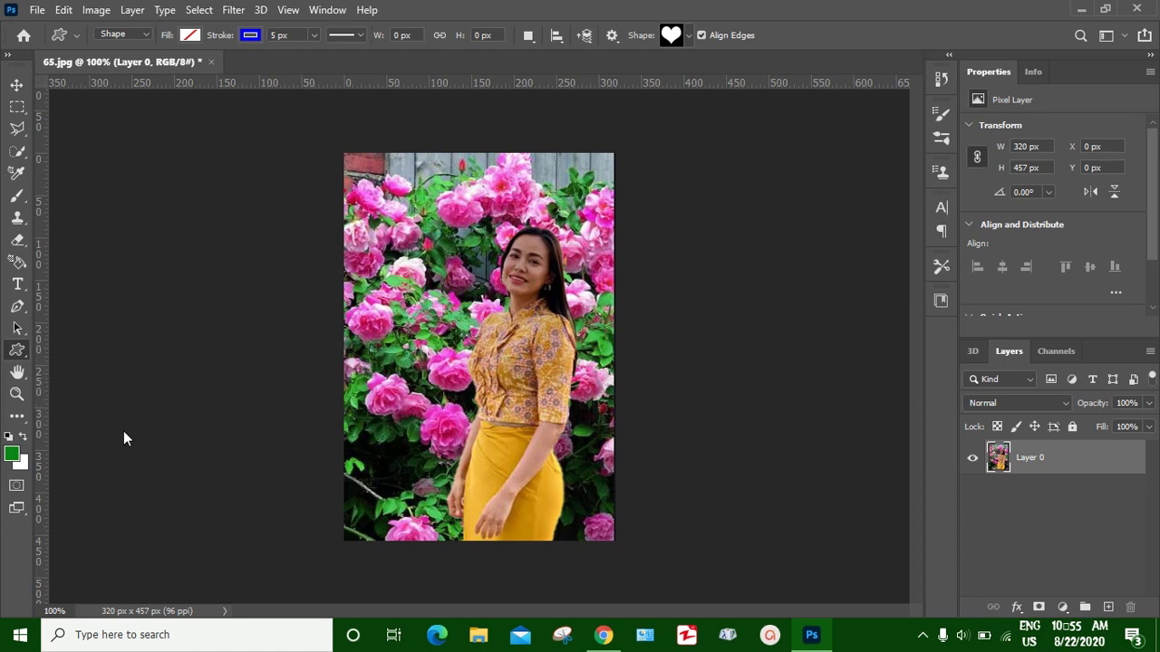
click(690, 37)
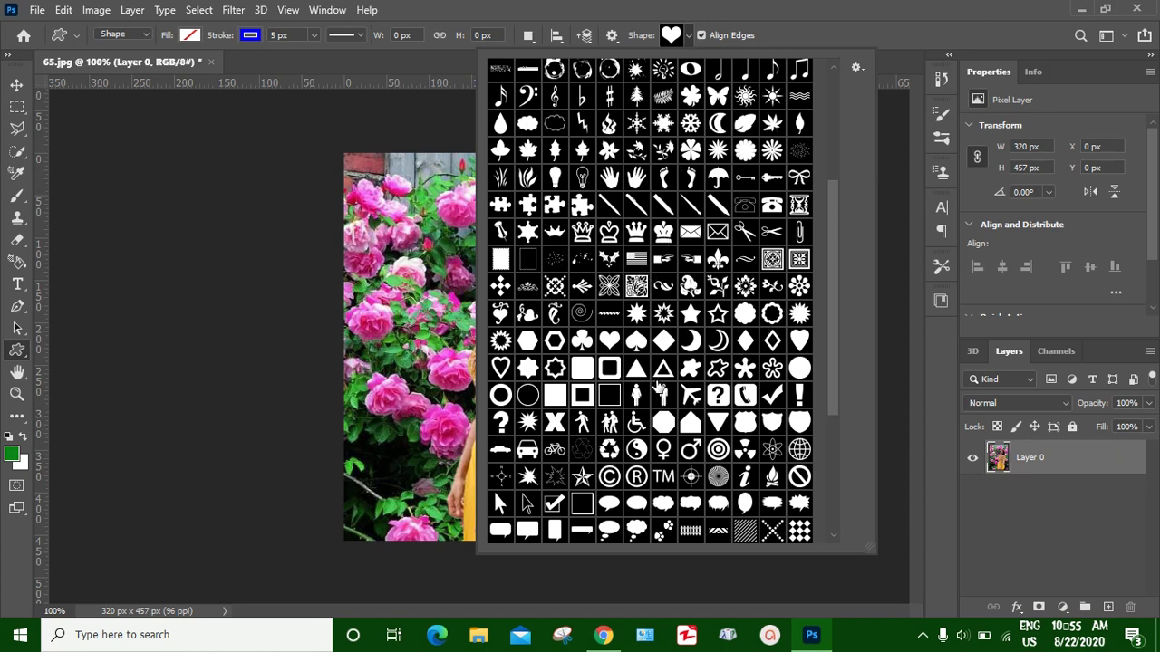
click(798, 28)
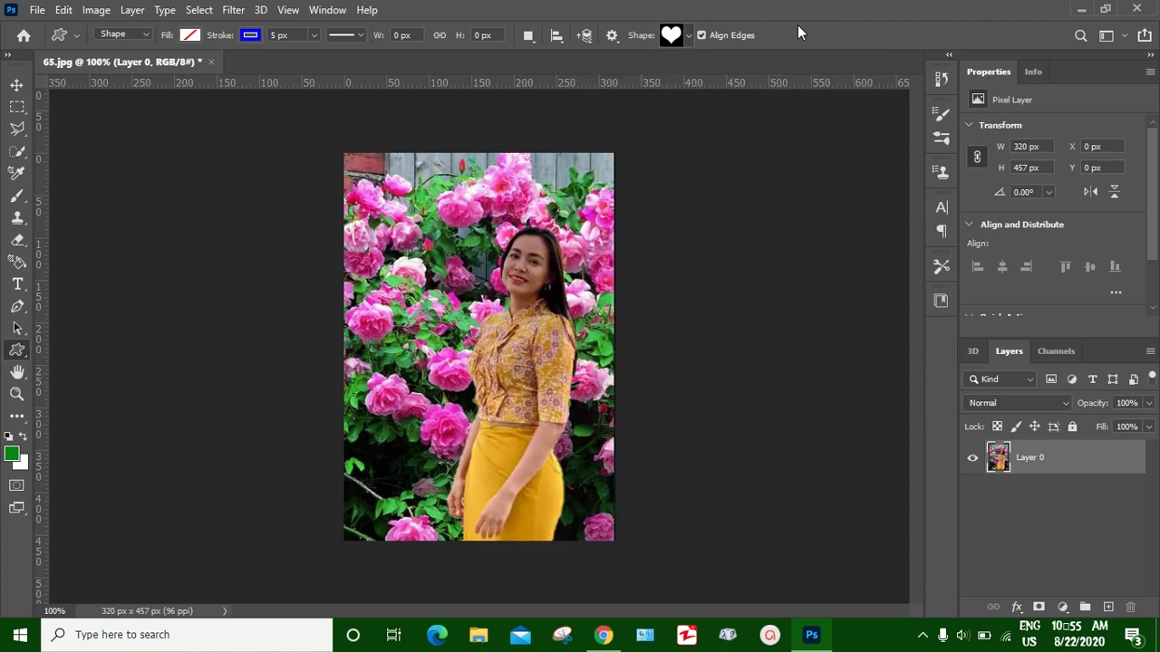
- Set the heart to no fill with a 5 px magenta stroke
click(190, 37)
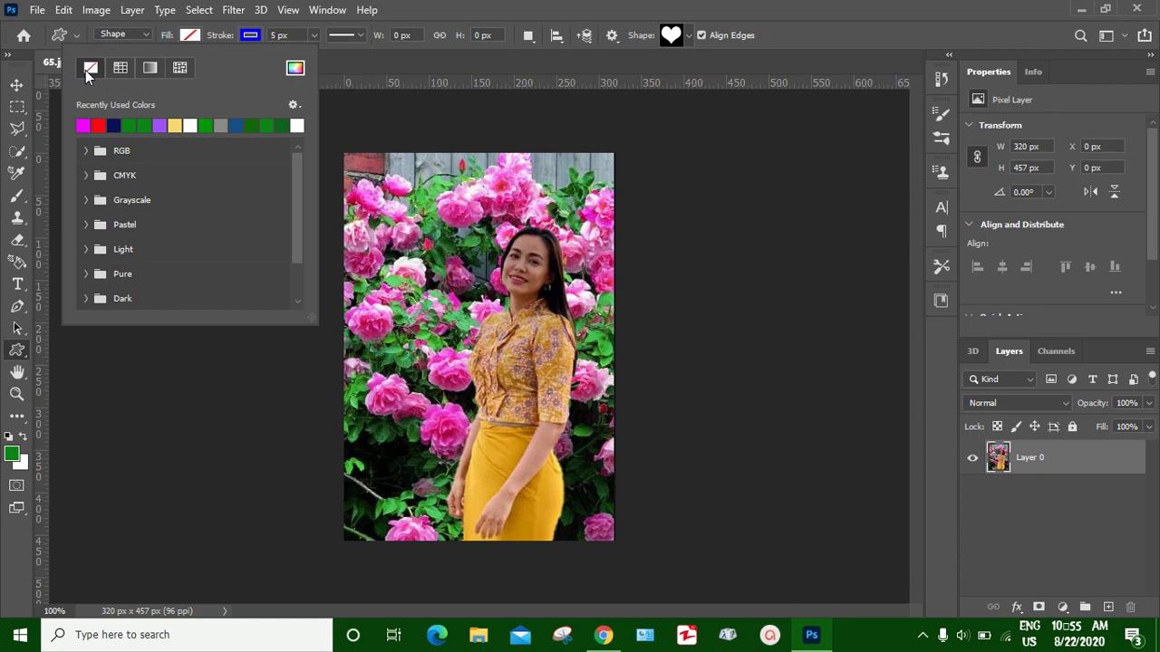
click(250, 34)
click(251, 34)
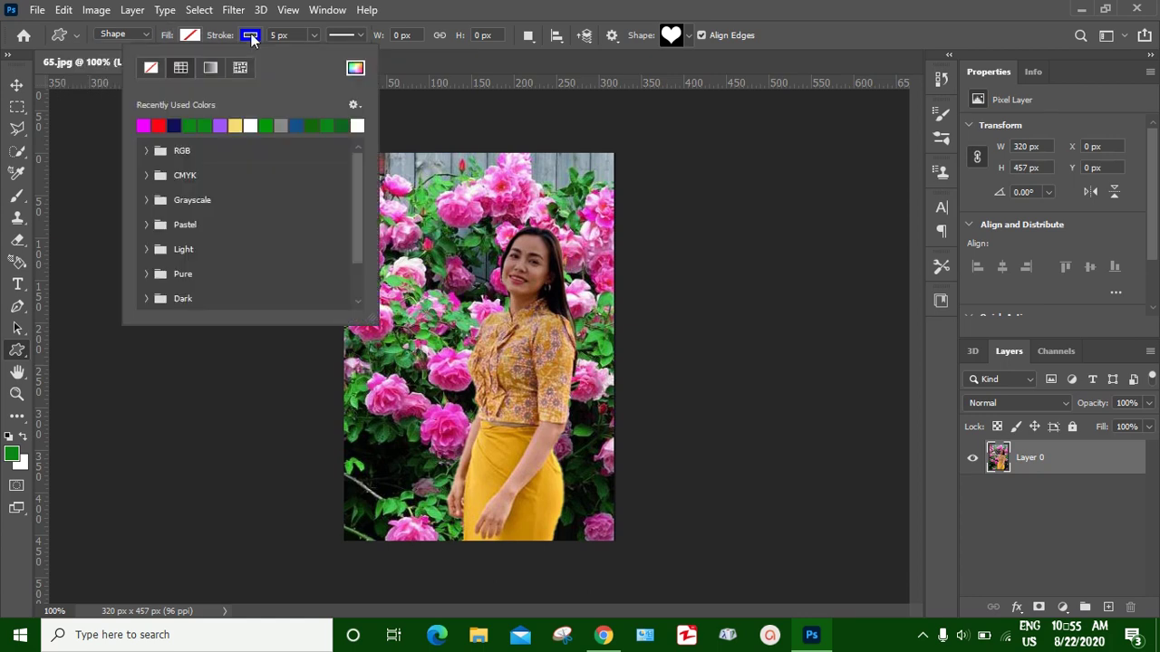
click(144, 125)
click(315, 34)
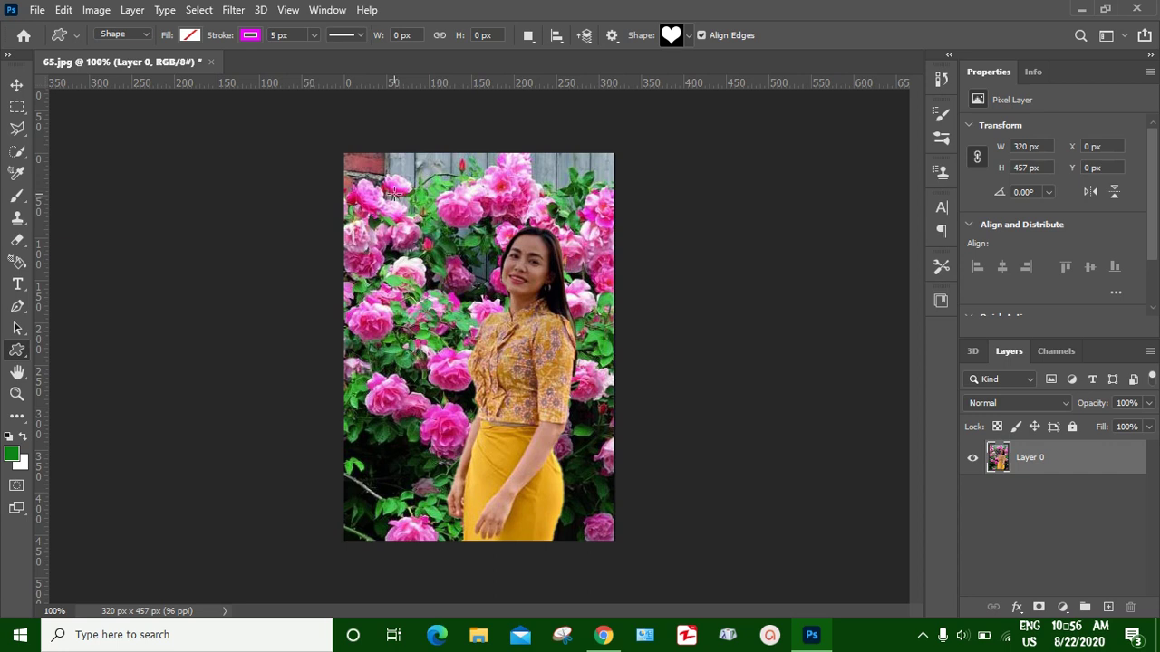
- Draw the heart outline, then move and stretch it taller over the woman
drag(401, 200, 610, 631)
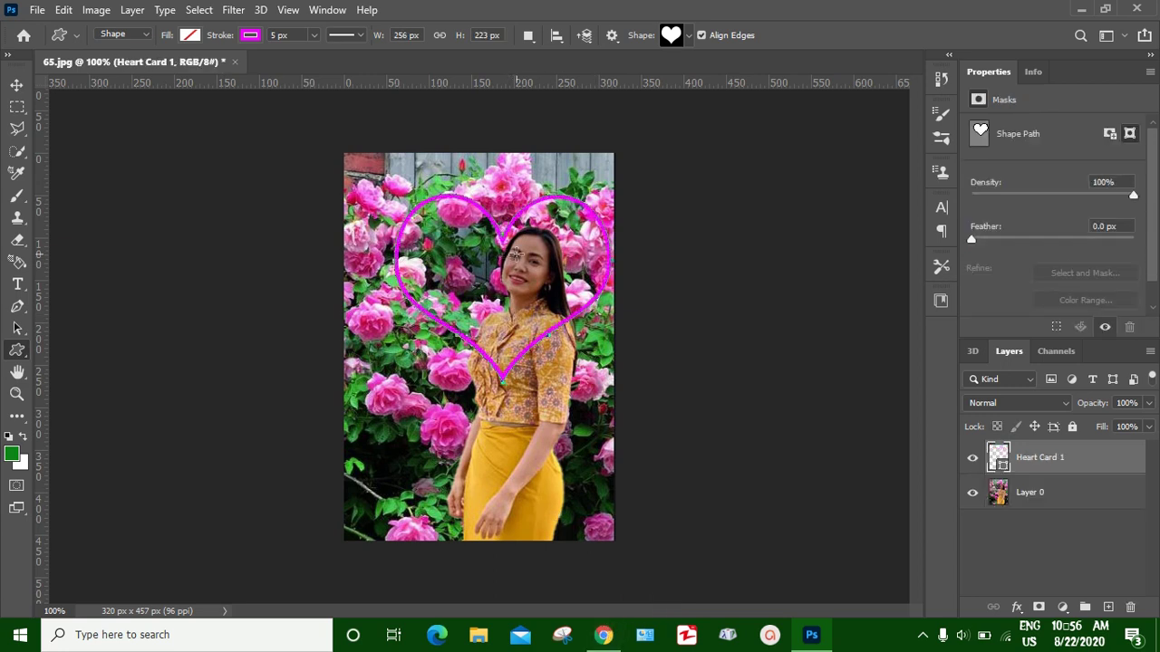
click(17, 85)
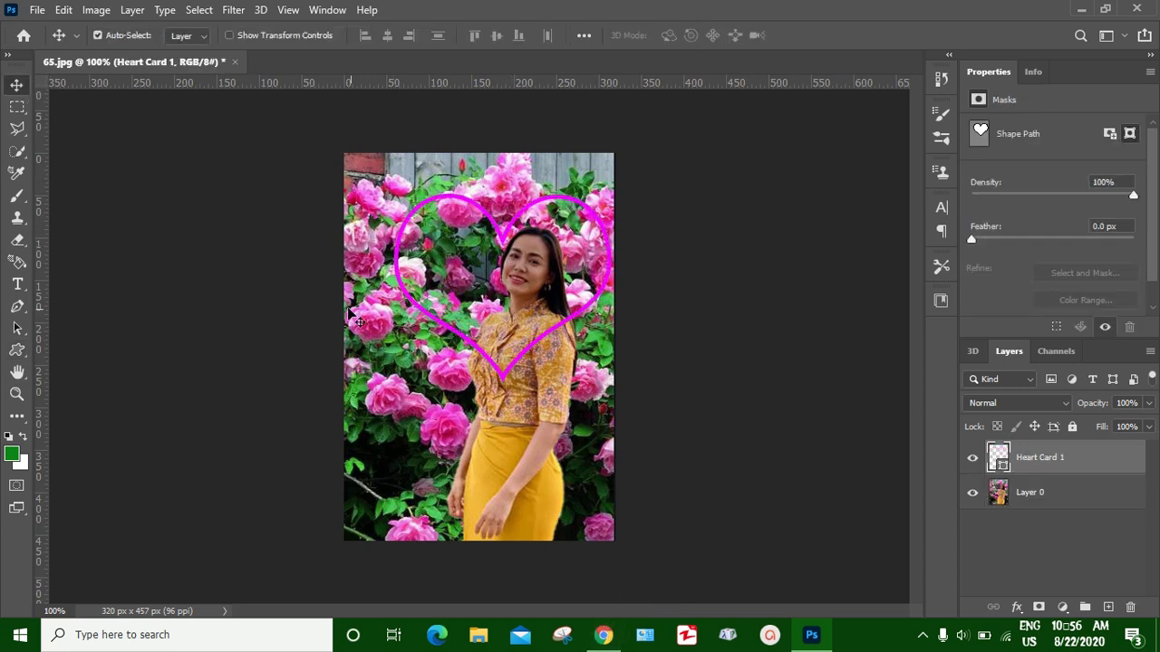
key(ctrl+t)
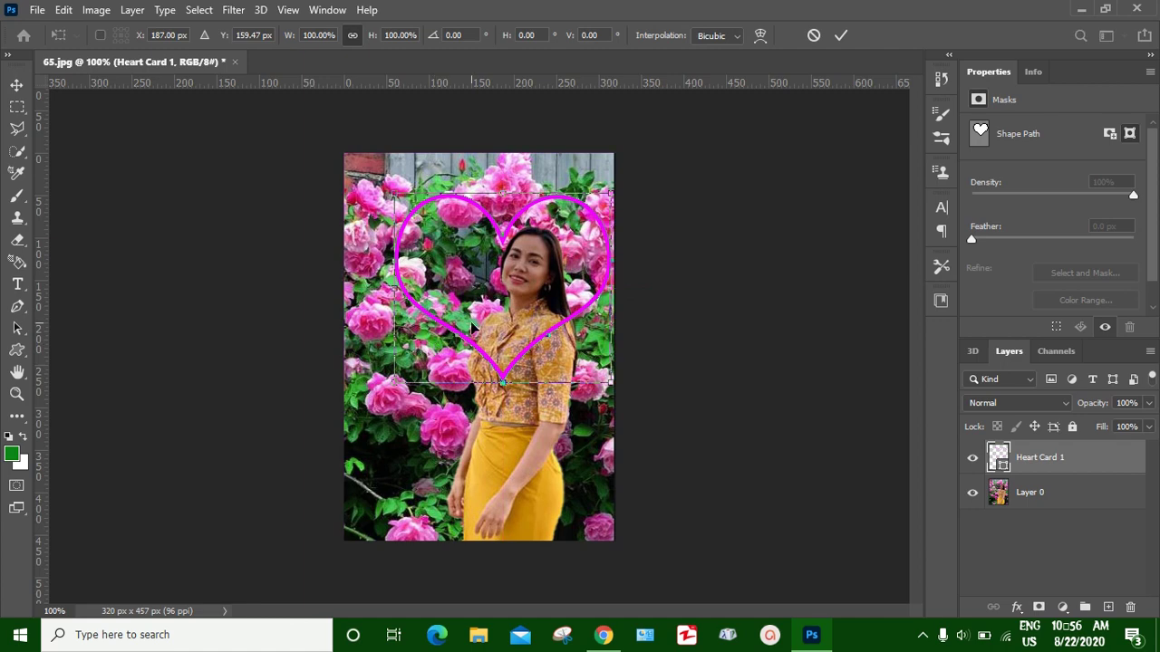
drag(515, 290, 492, 316)
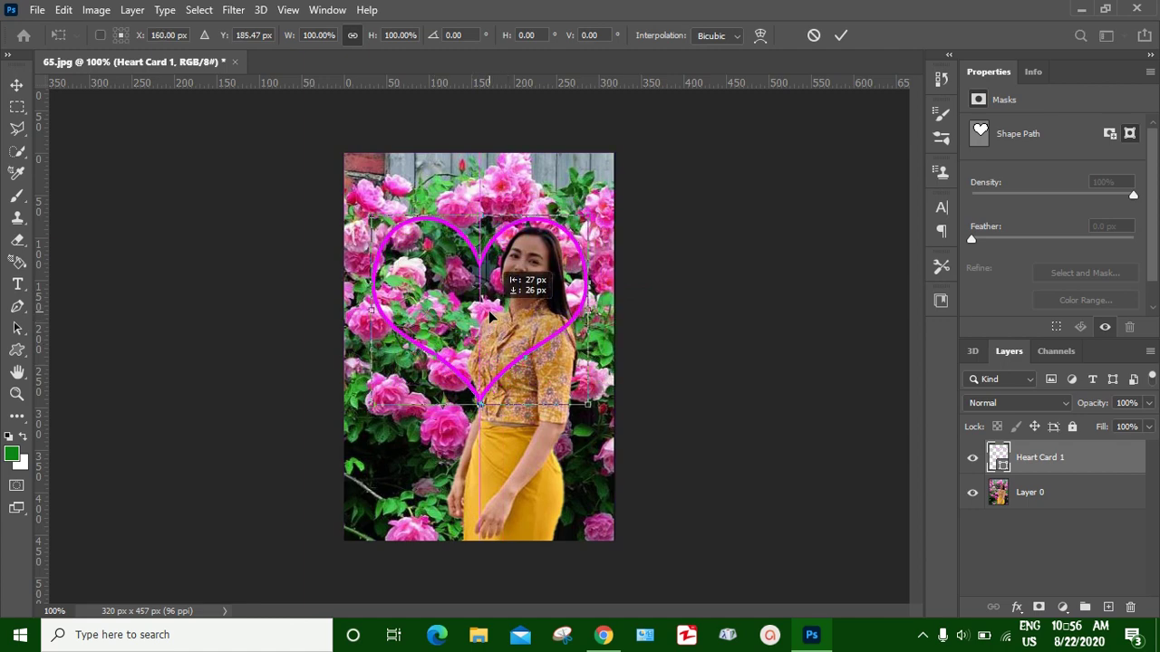
drag(490, 318, 490, 315)
drag(479, 403, 483, 446)
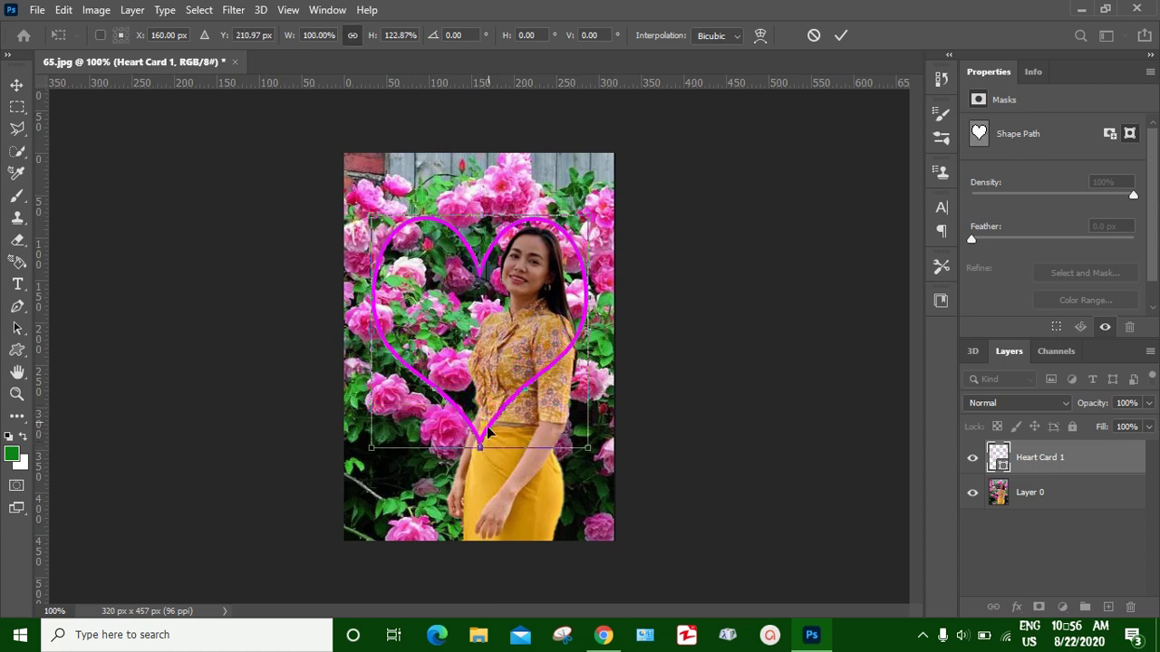
drag(502, 378, 514, 379)
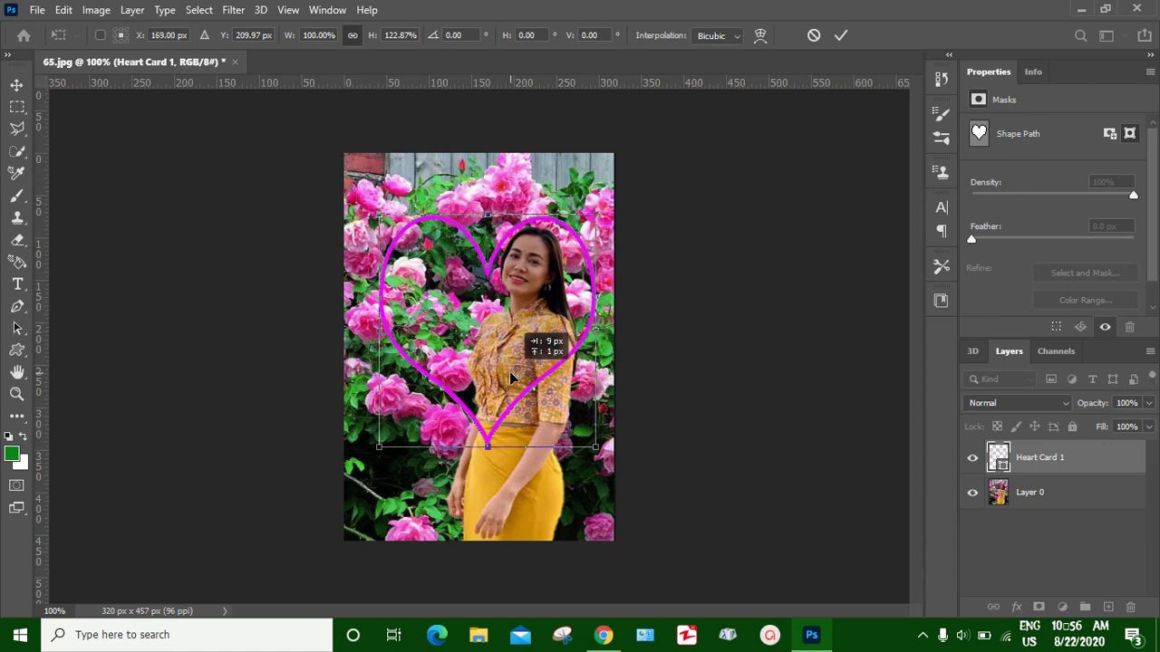
drag(514, 378, 519, 379)
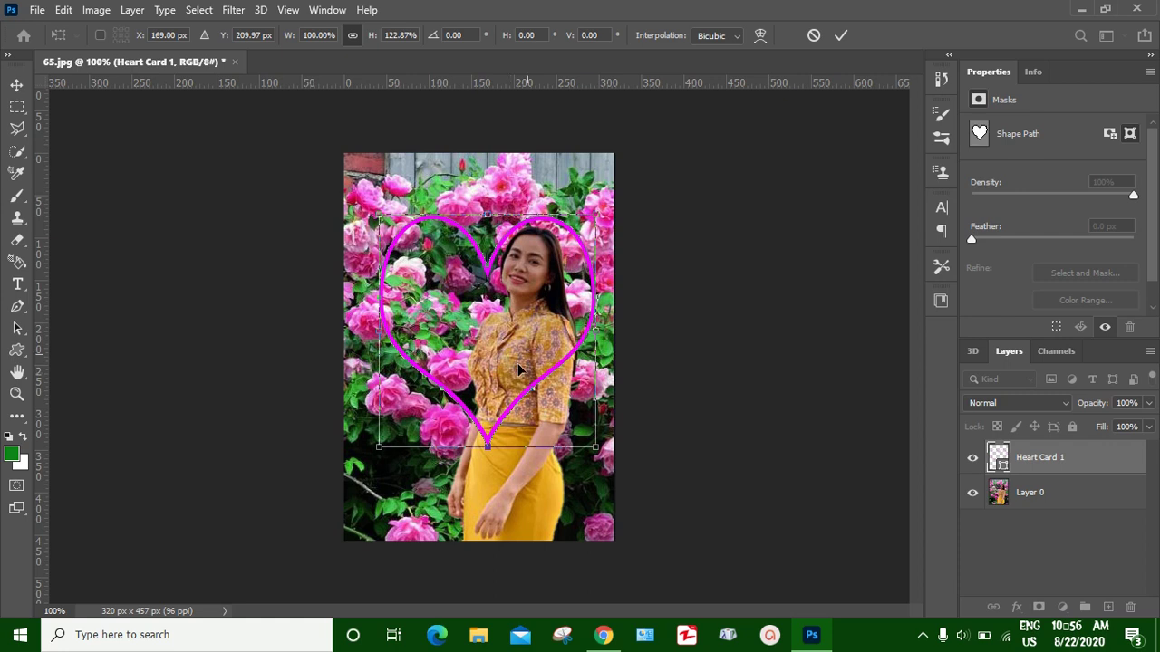
click(840, 35)
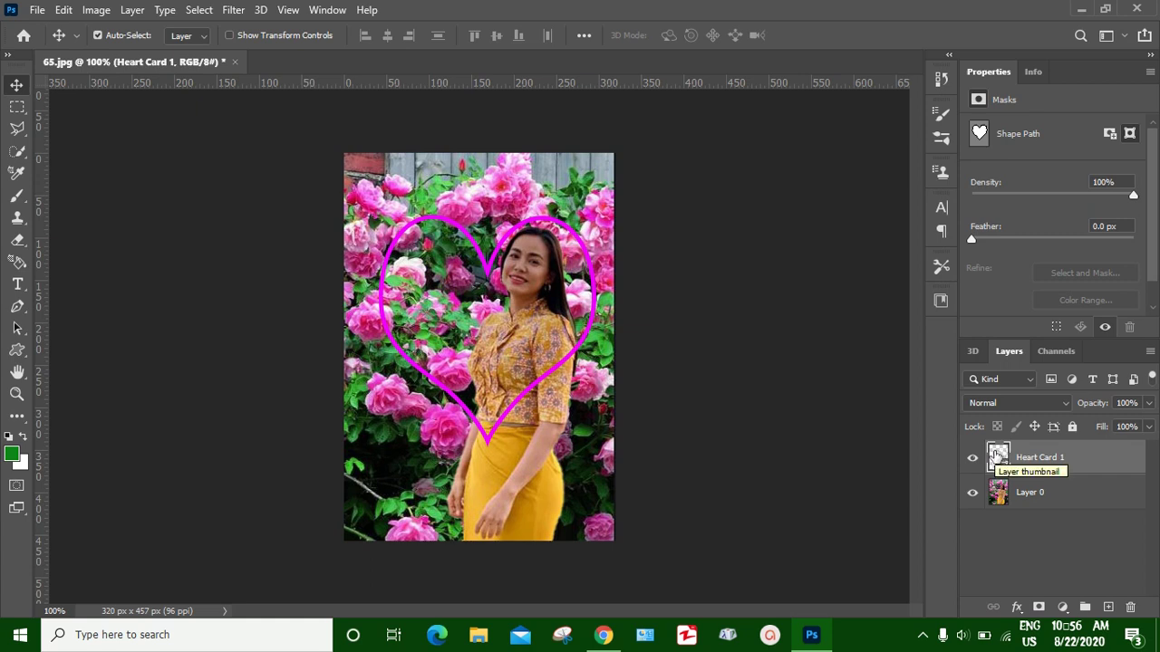
- Select inside the heart, delete the Layer 0 photo outside it, and deselect
ctrl+click(997, 455)
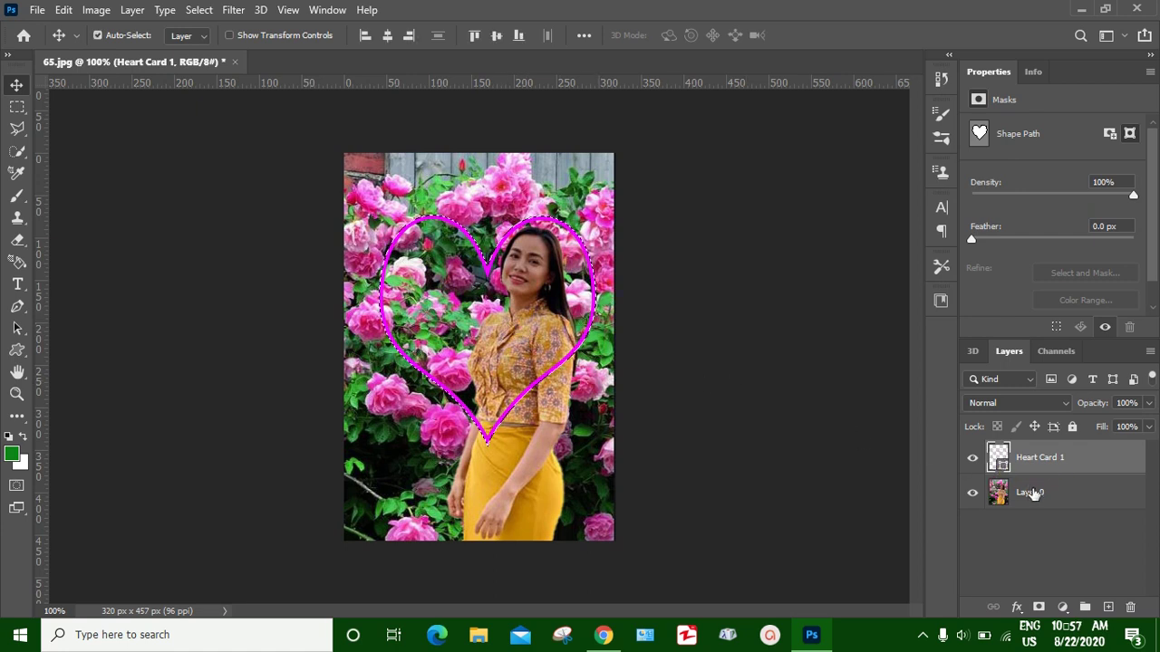
click(1033, 494)
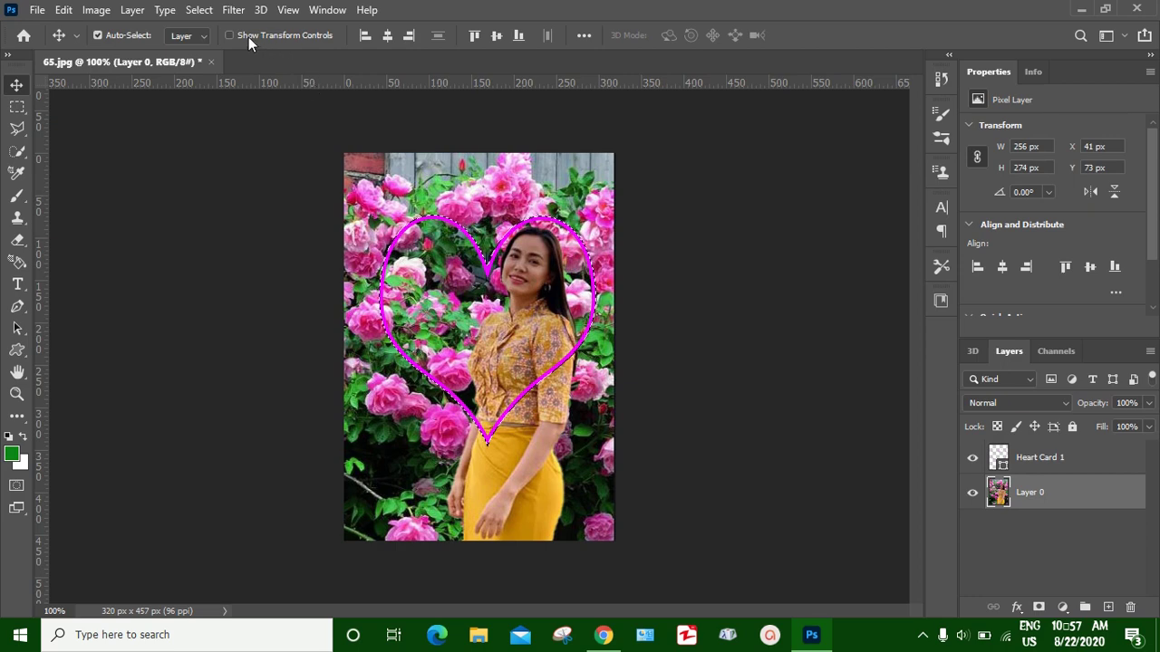
click(199, 10)
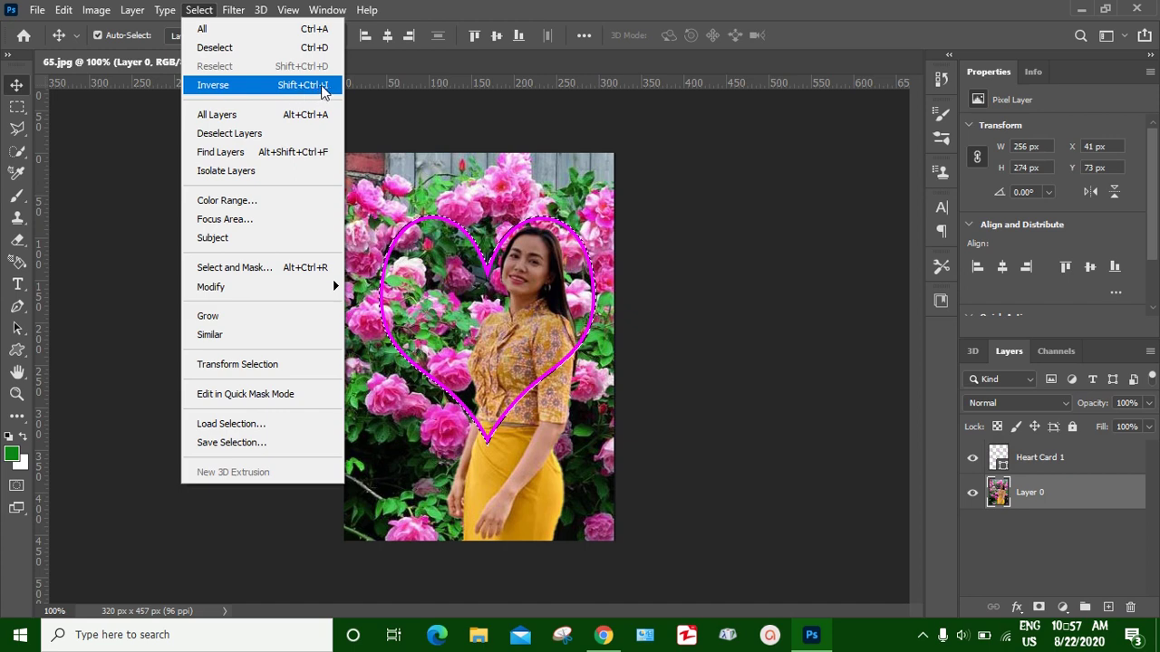
click(811, 40)
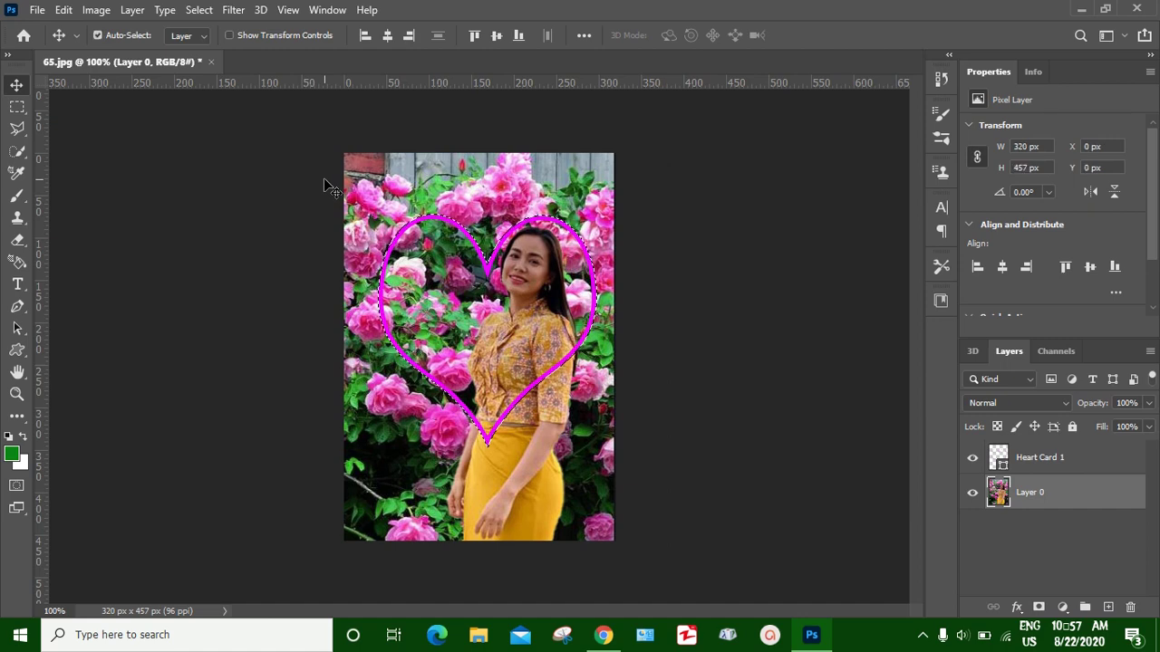
key(ctrl+a)
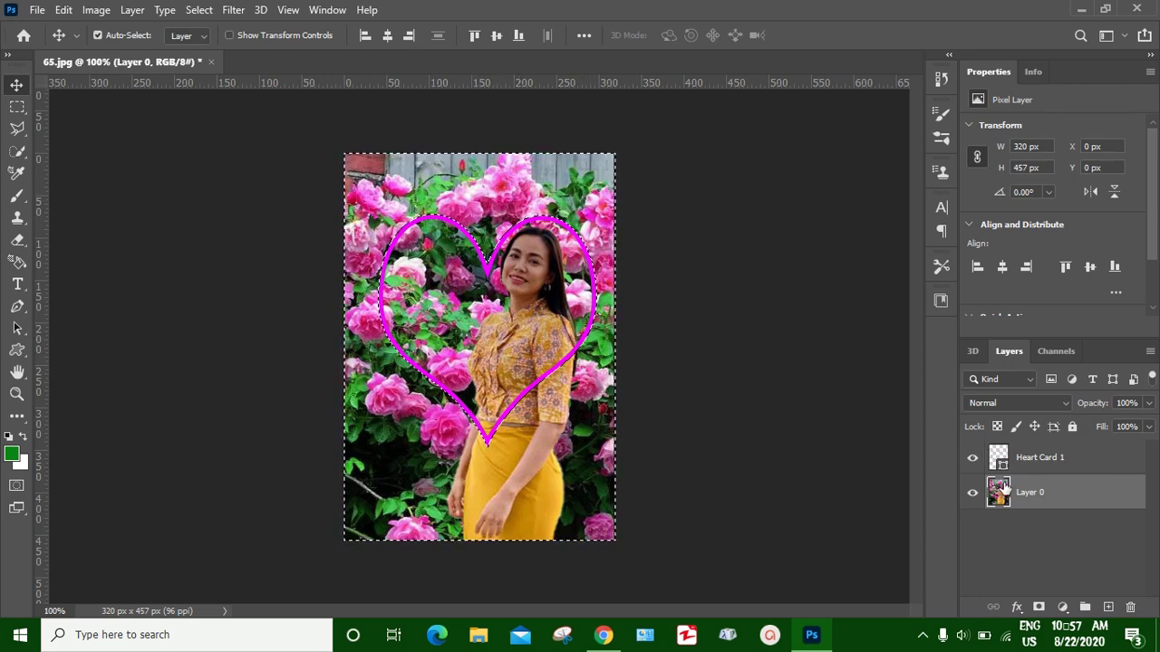
key(Delete)
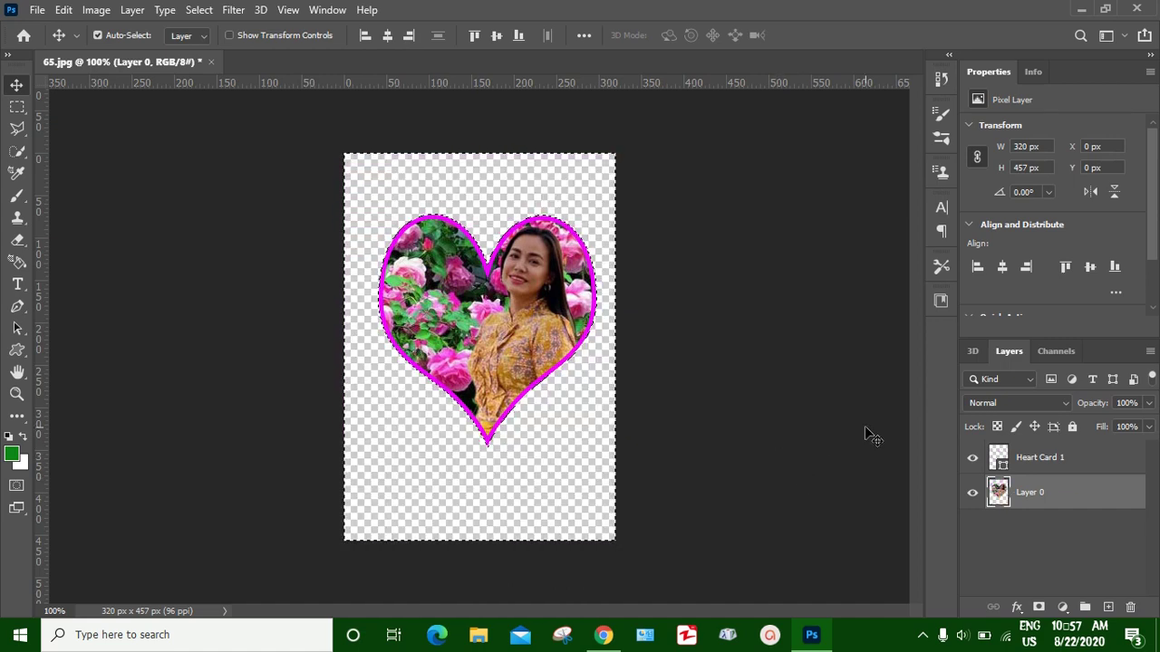
key(ctrl+d)
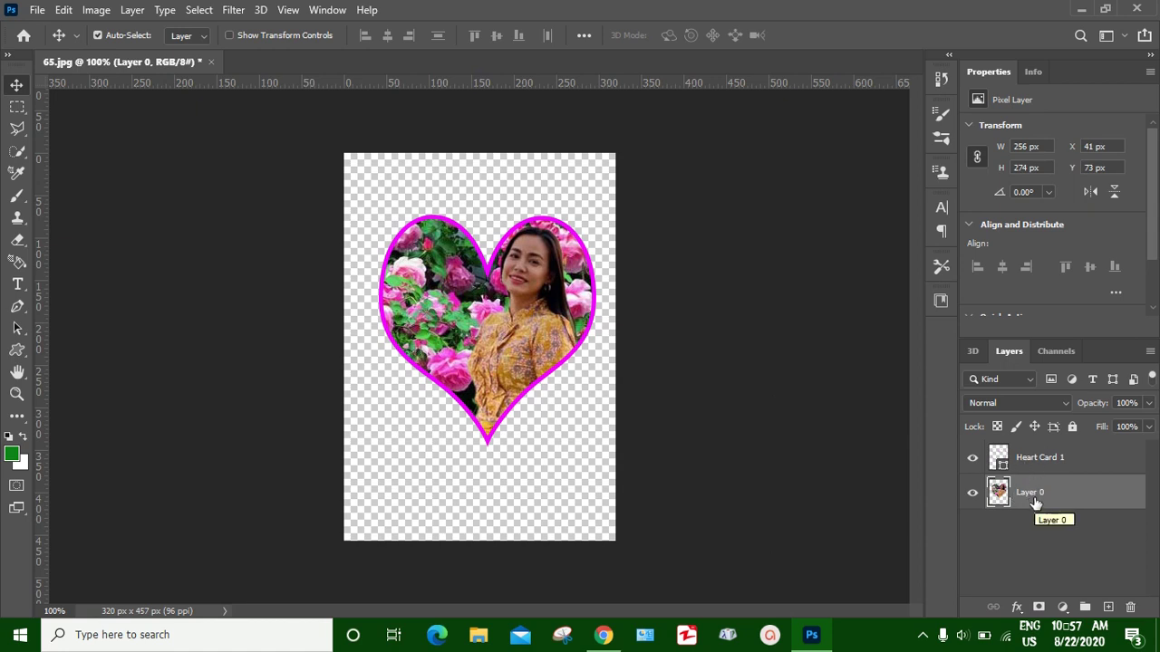
- Duplicate Layer 0 and flip the copy horizontally
key(ctrl+j)
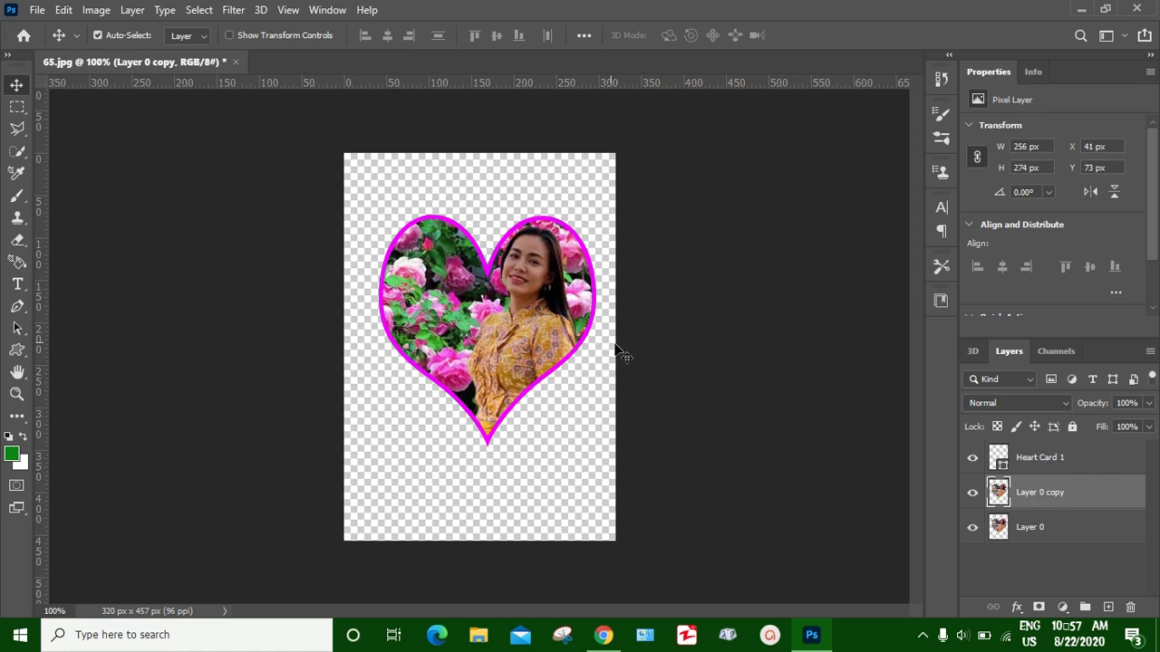
key(ctrl+t)
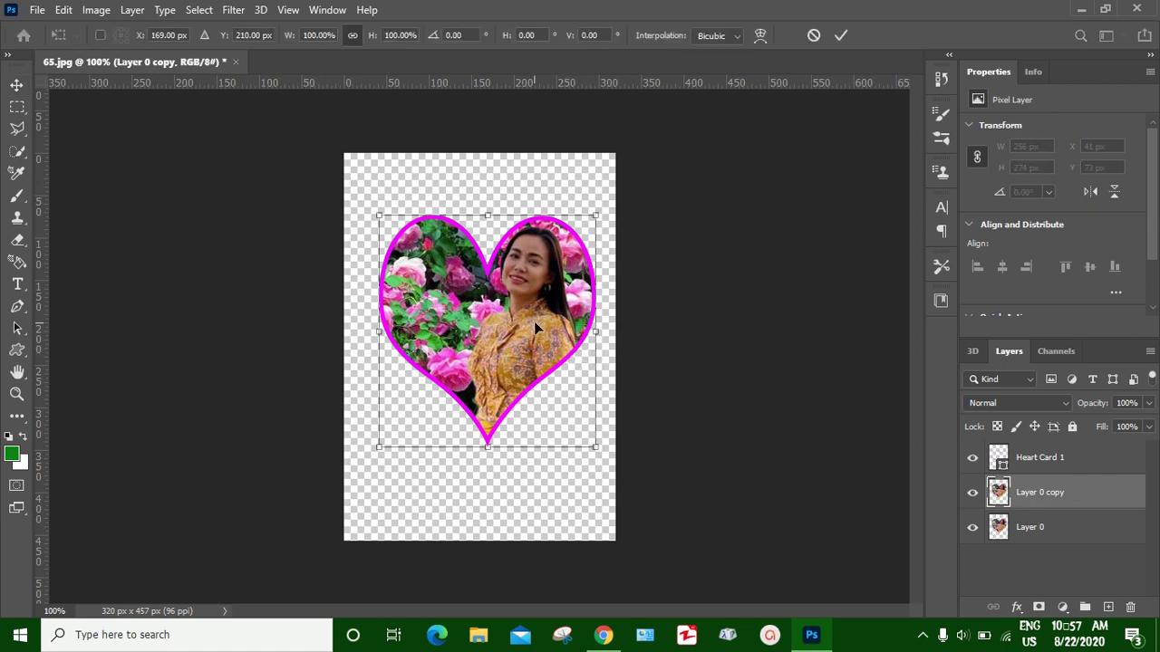
right_click(512, 312)
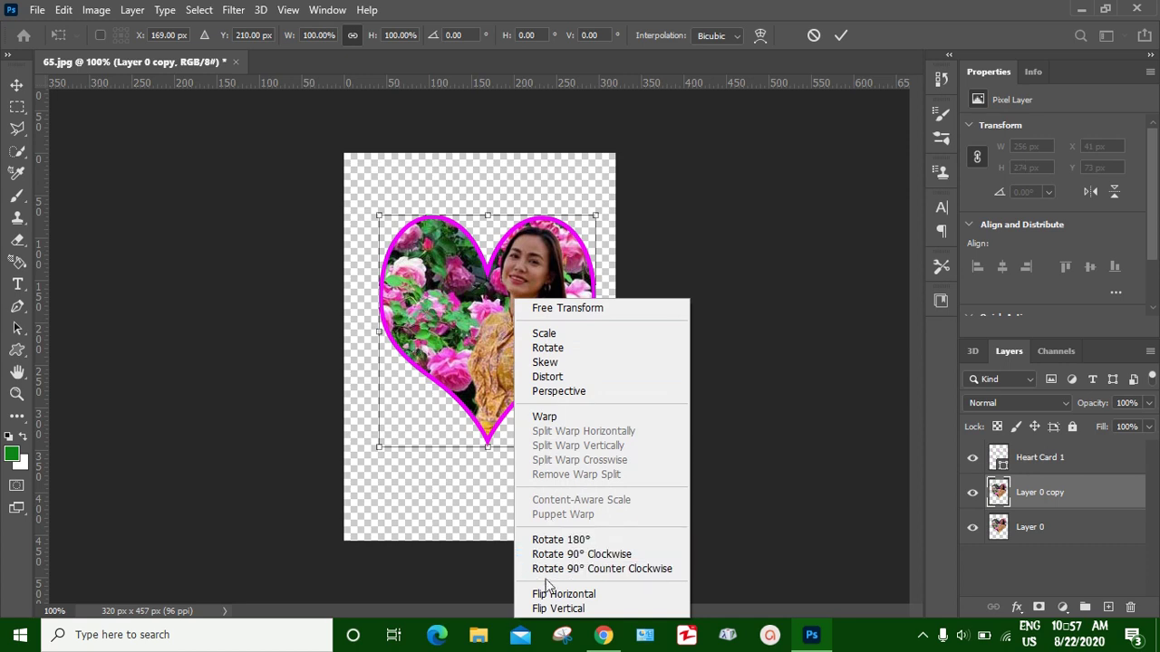
click(572, 595)
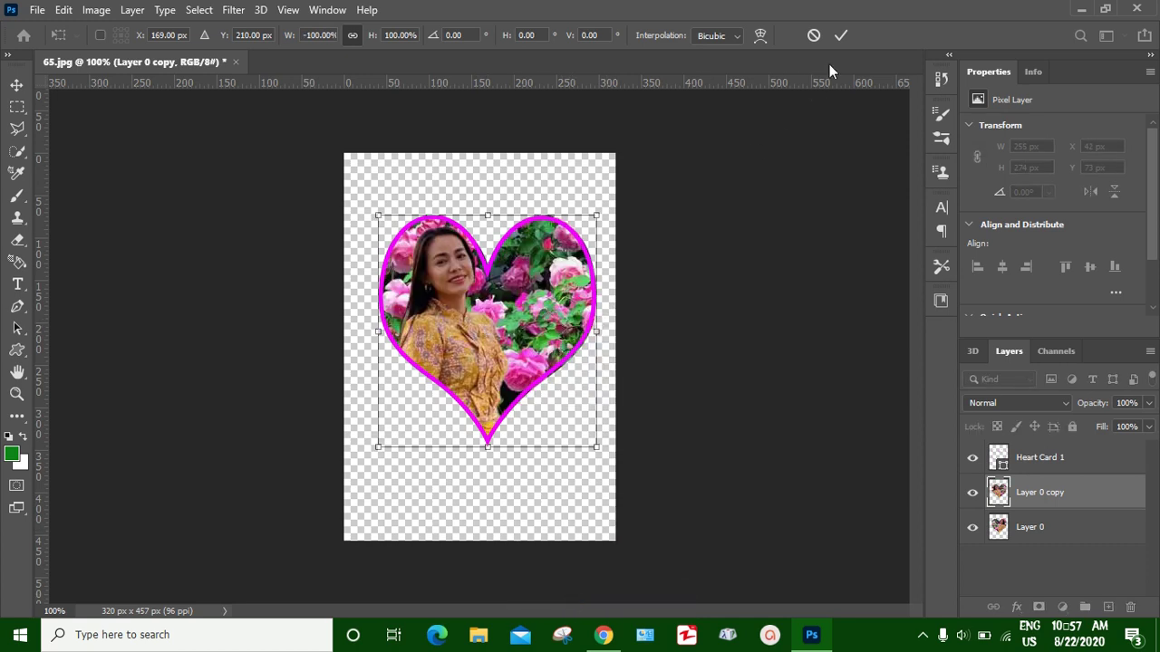
click(841, 36)
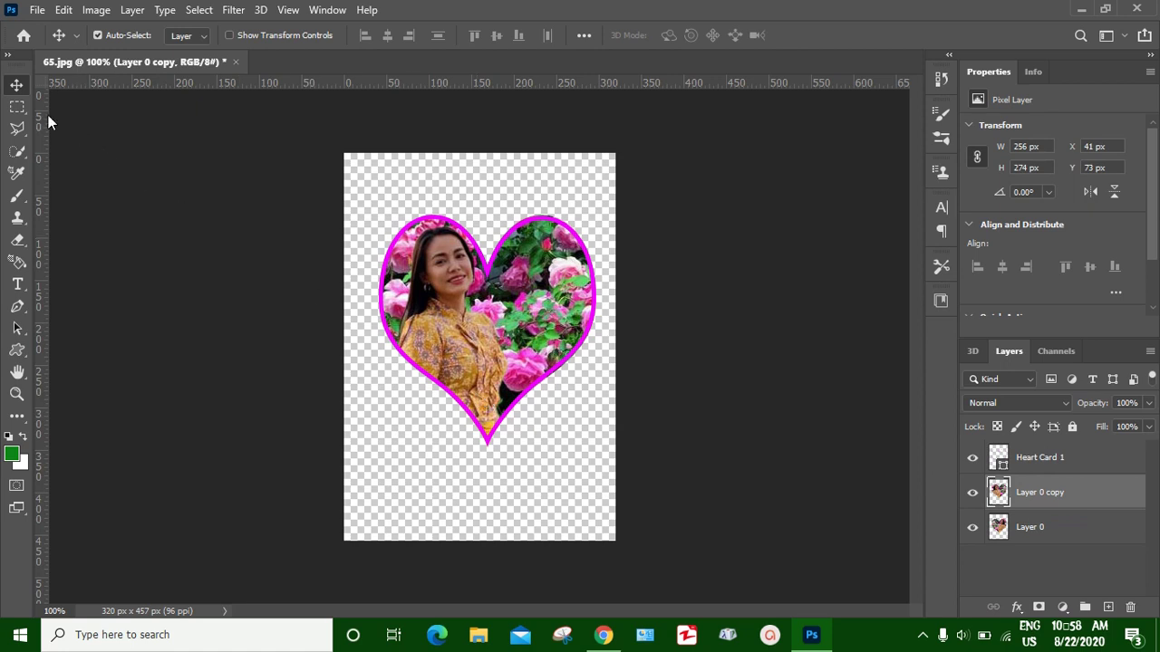
- Erase the right half of Layer 0 copy with the plain Eraser to mirror the woman
click(18, 240)
click(80, 256)
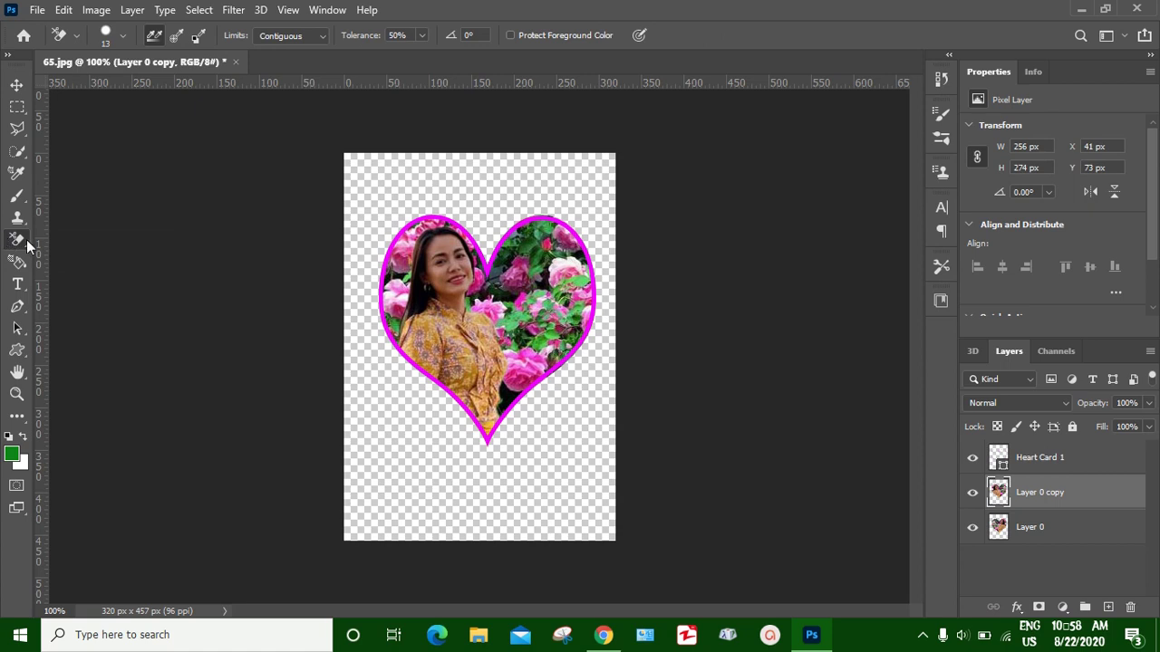
right_click(25, 240)
click(83, 238)
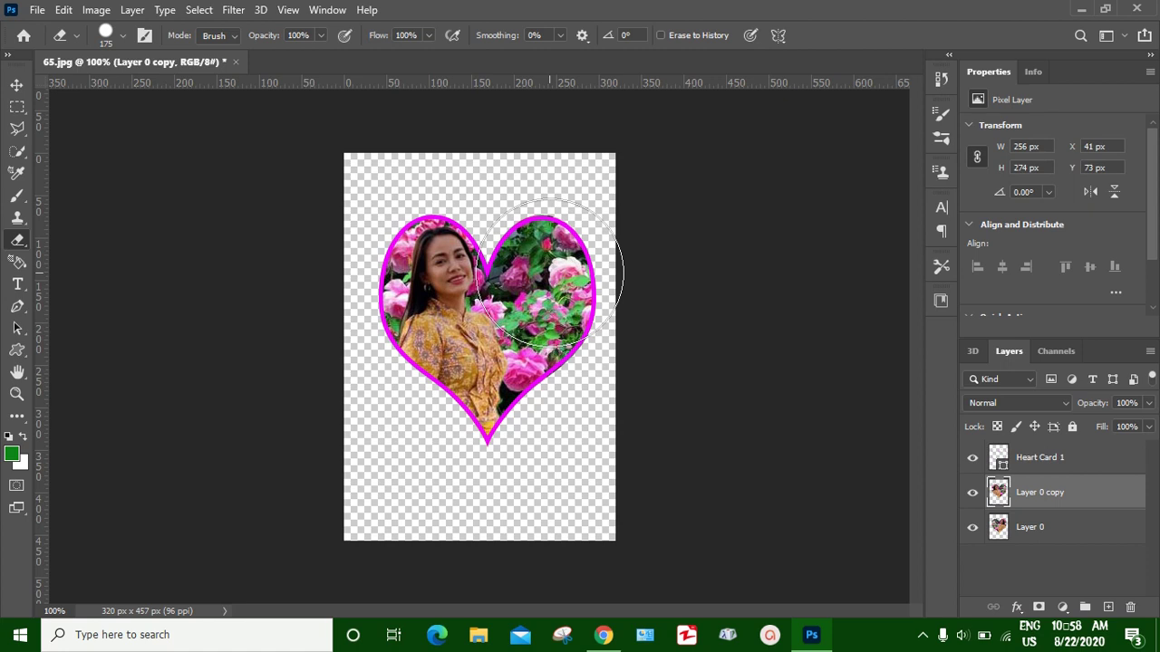
click(549, 272)
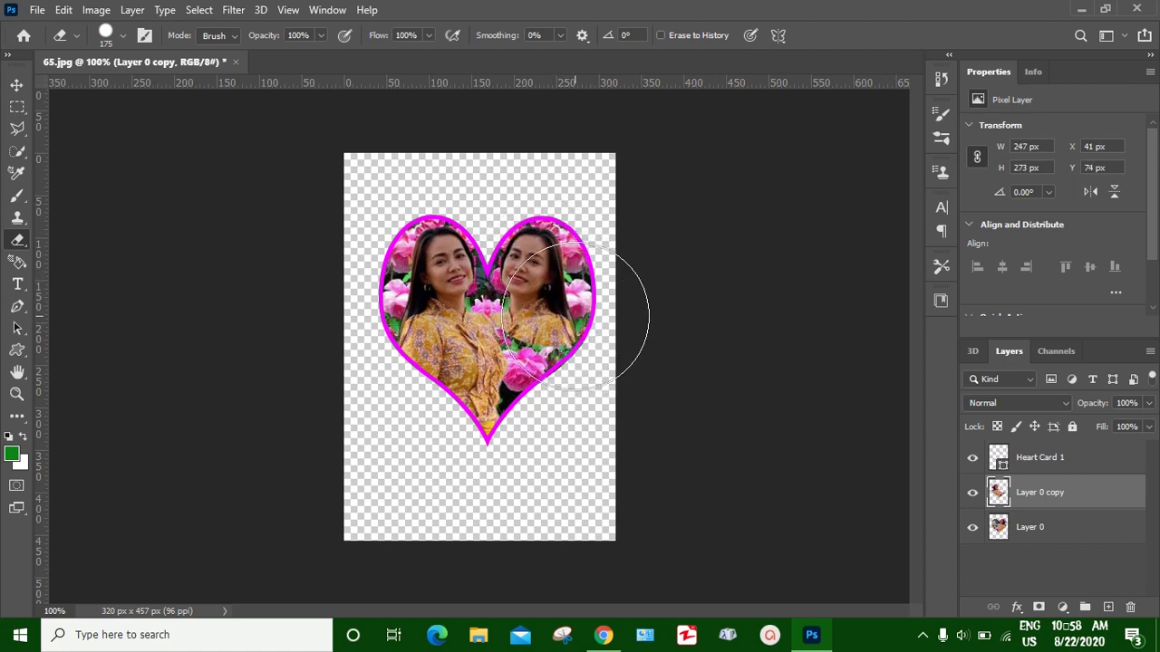
click(573, 317)
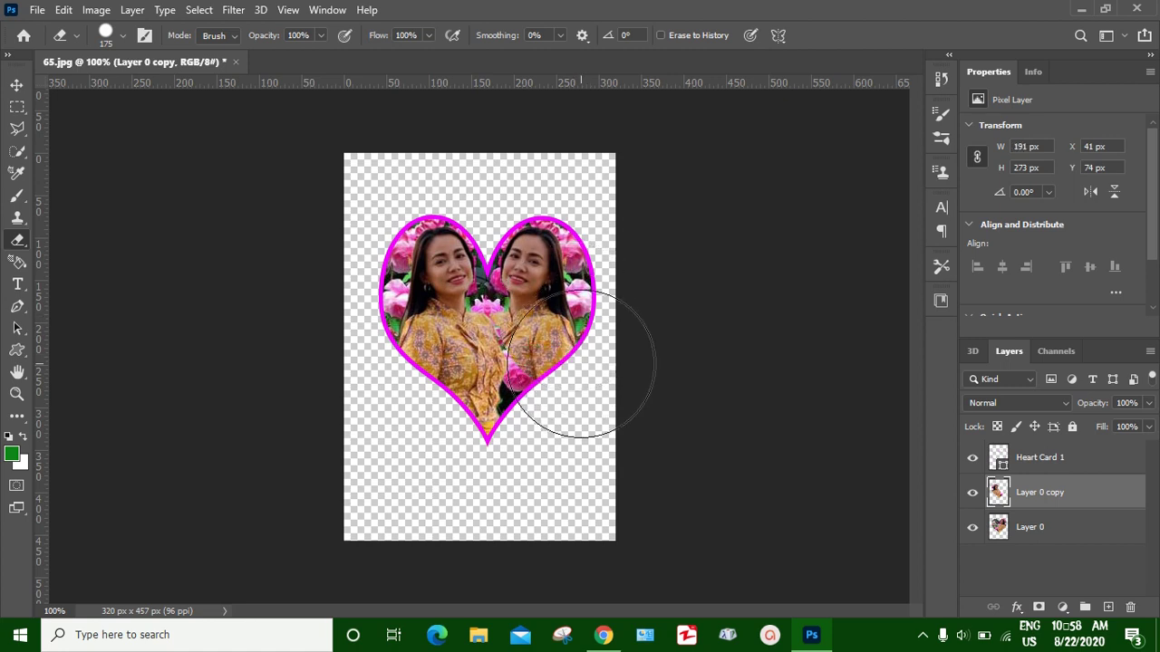
click(570, 415)
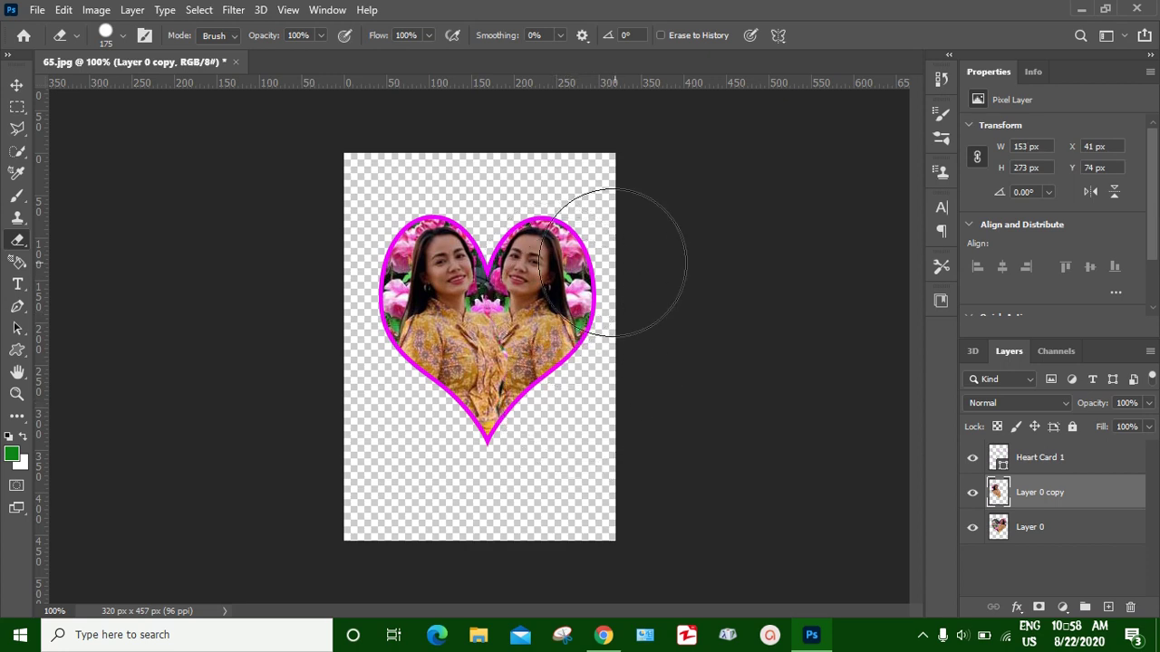
click(605, 291)
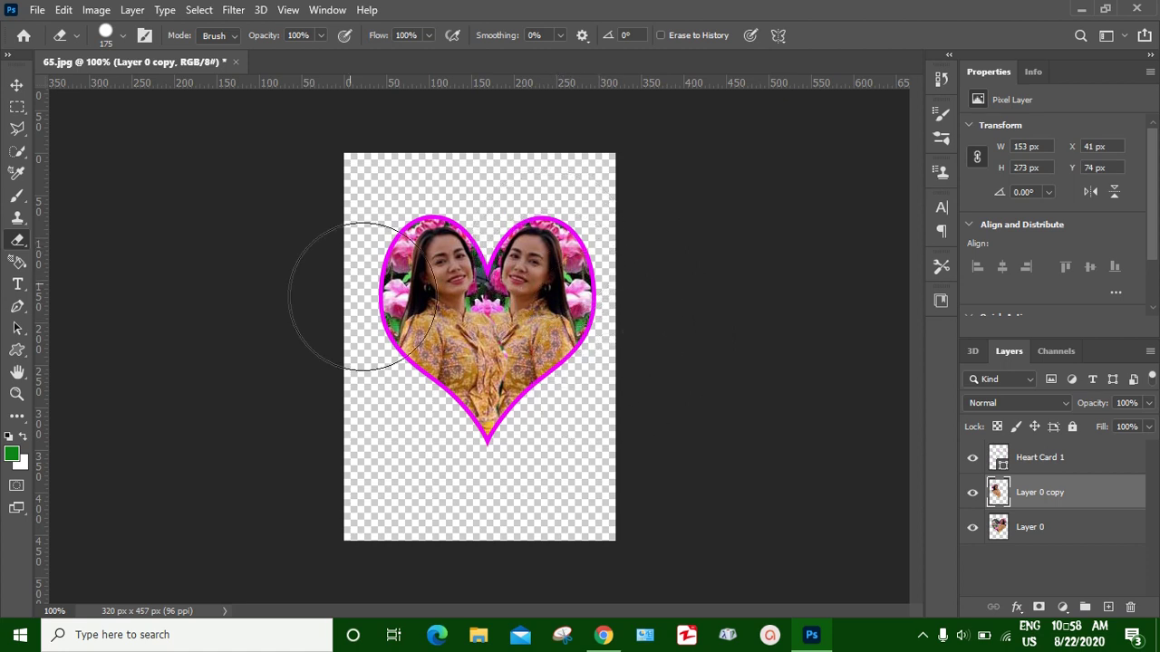
click(16, 85)
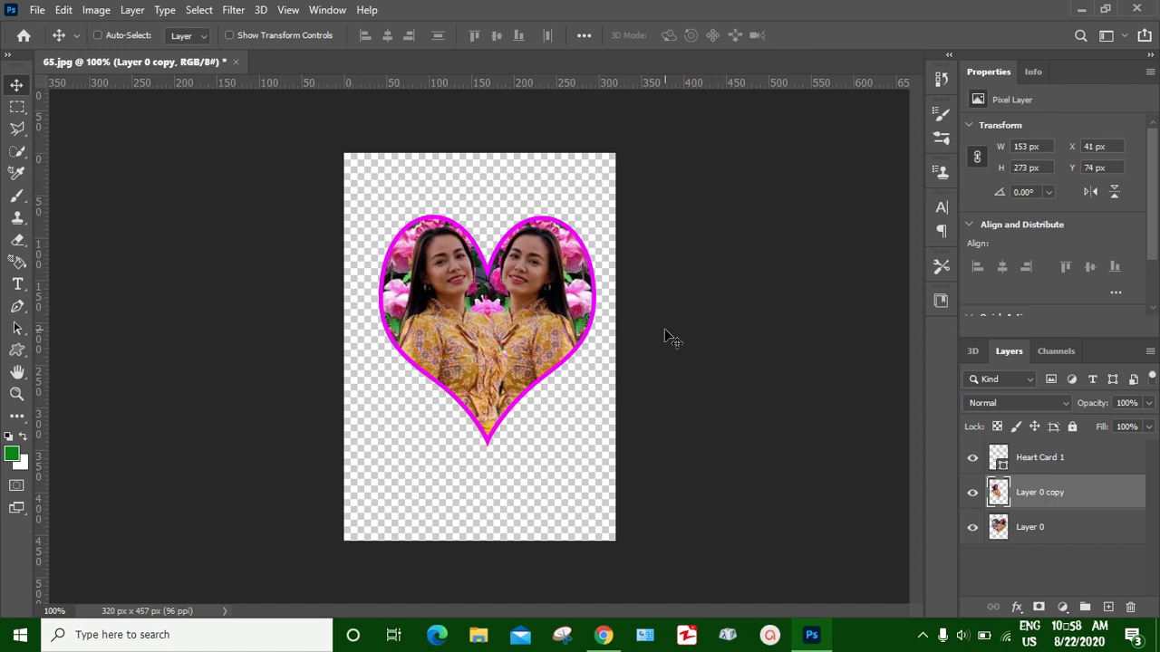
key(ctrl+shift+e)
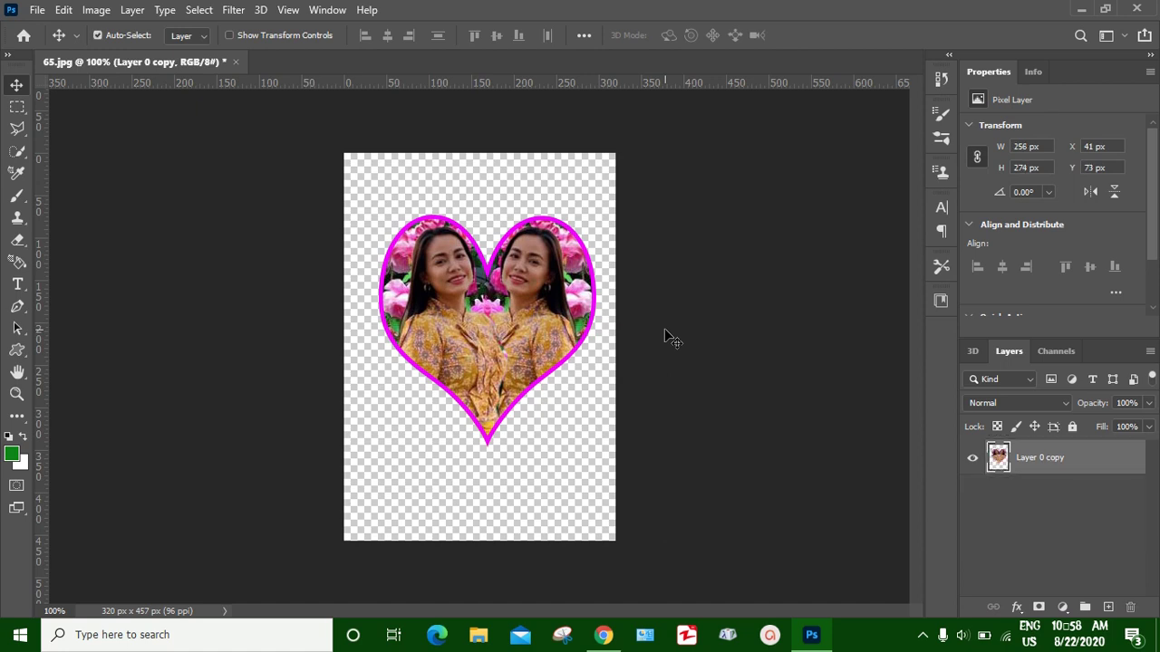
mouse_move(512, 349)
mouse_down()
mouse_move(504, 336)
mouse_move(509, 344)
mouse_up()
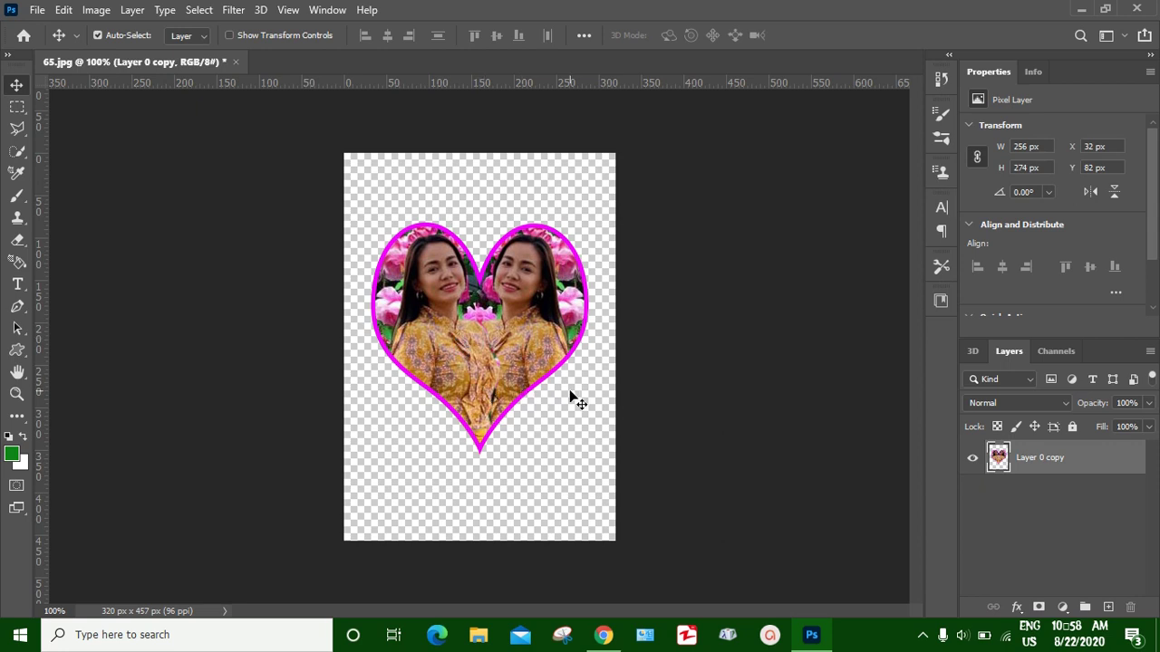
click(536, 348)
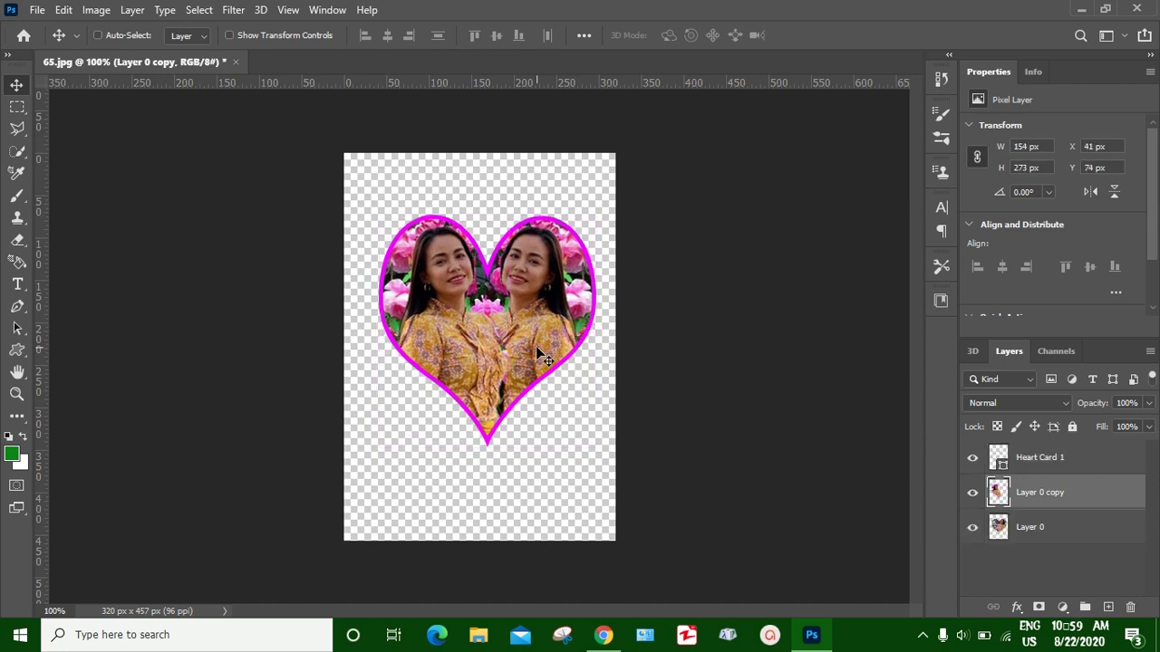
- Undo the erasing, layer duplicate and heart cutout to restore the full photo
drag(536, 349, 537, 349)
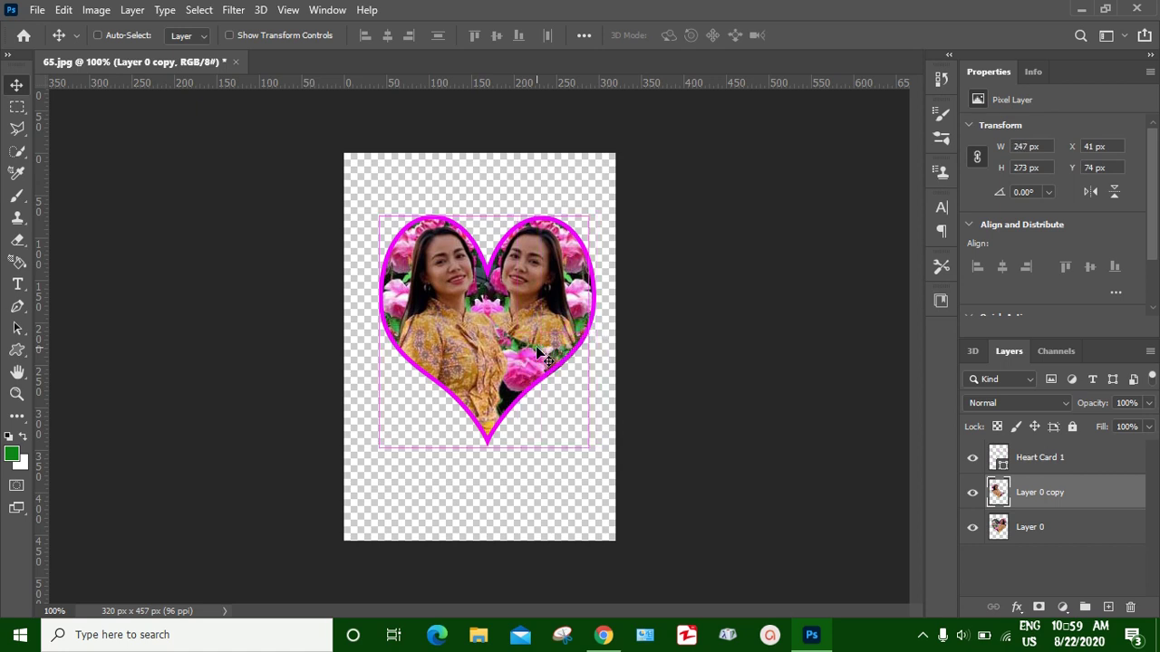
key(ctrl+z)
key(ctrl+e)
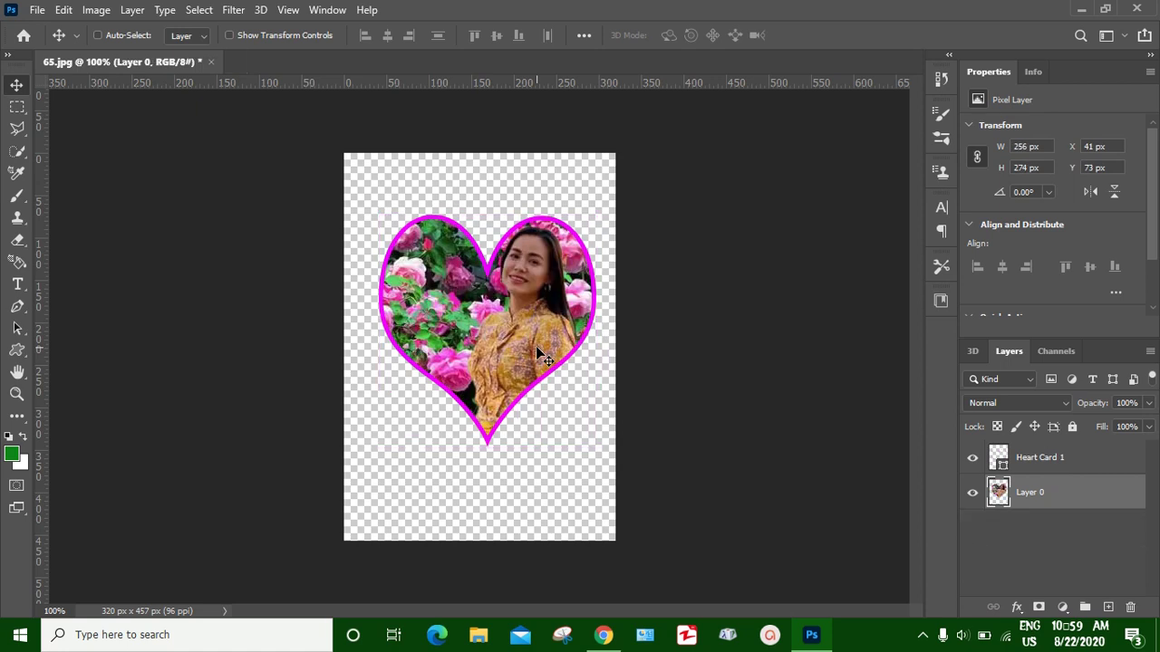
key(ctrl+z)
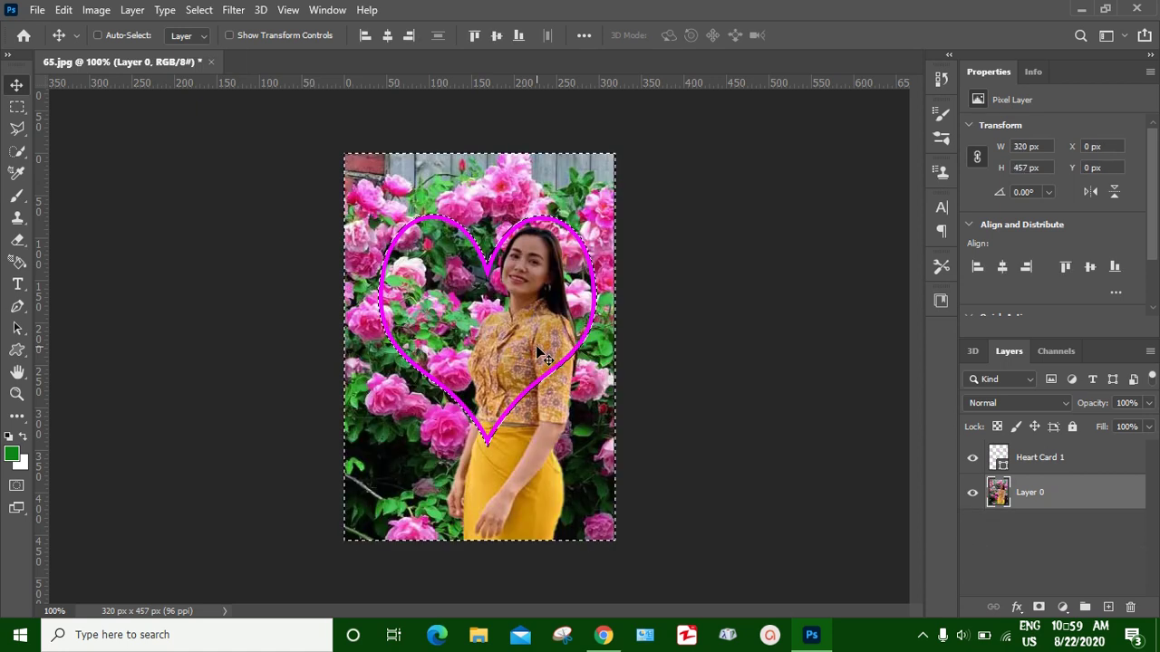
key(ctrl)
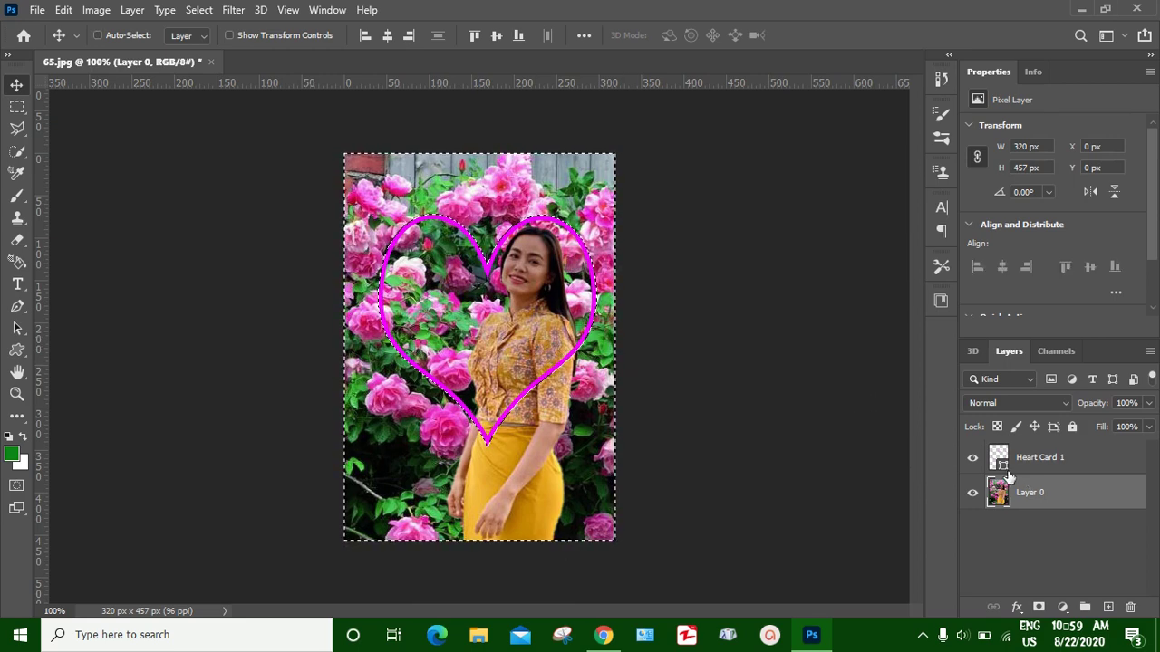
- Deselect and delete the Heart Card 1 layer
key(ctrl+d)
drag(1051, 457, 1130, 606)
click(17, 351)
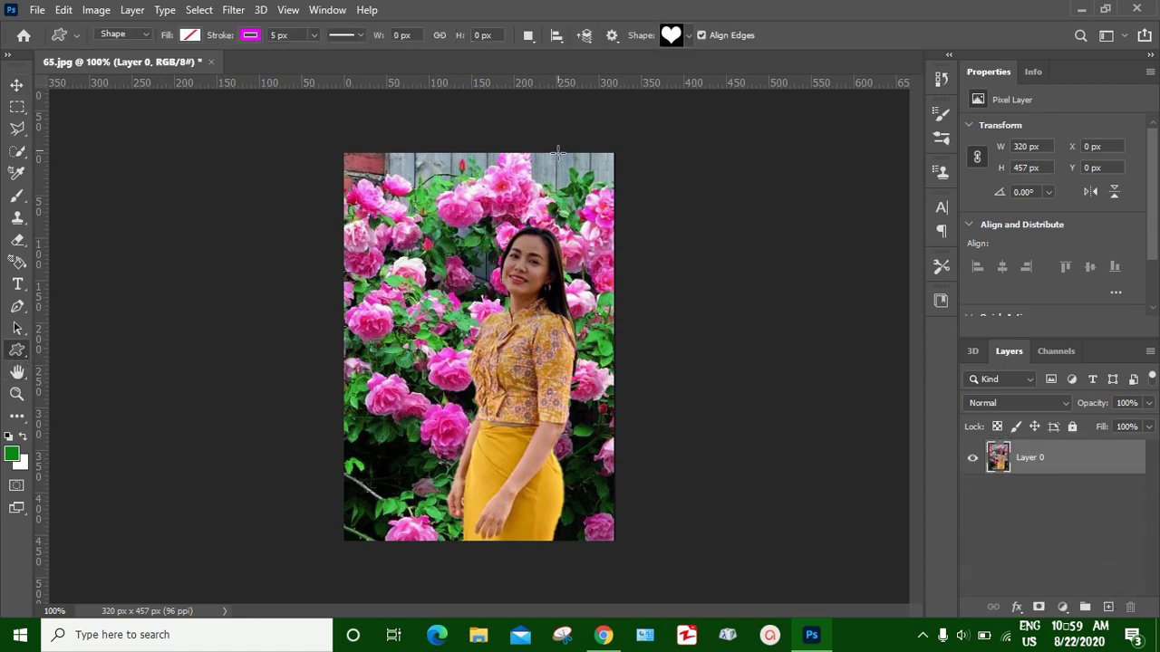
- Switch from the Custom Shape tool to the Ellipse tool
click(686, 35)
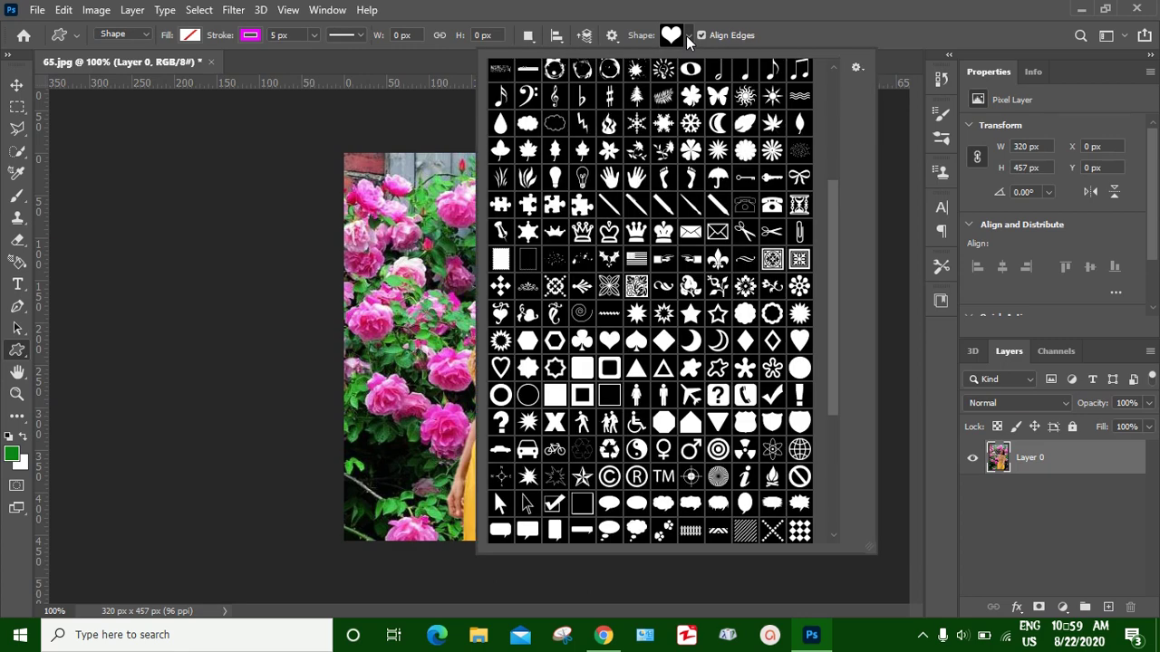
click(686, 35)
right_click(17, 350)
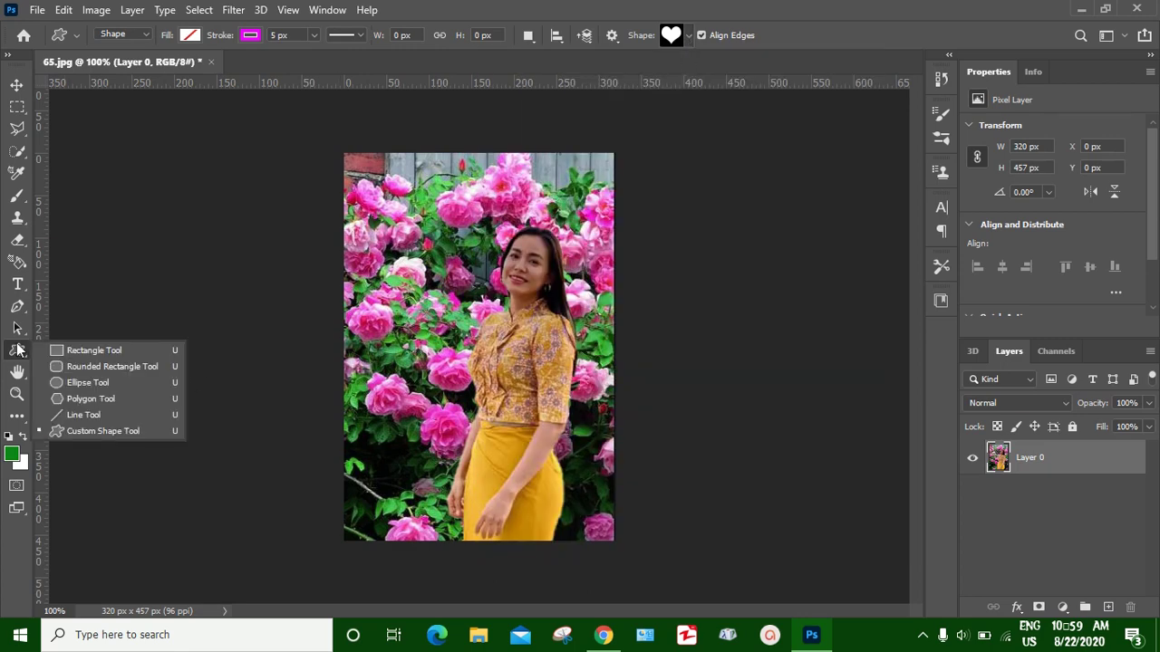
click(121, 384)
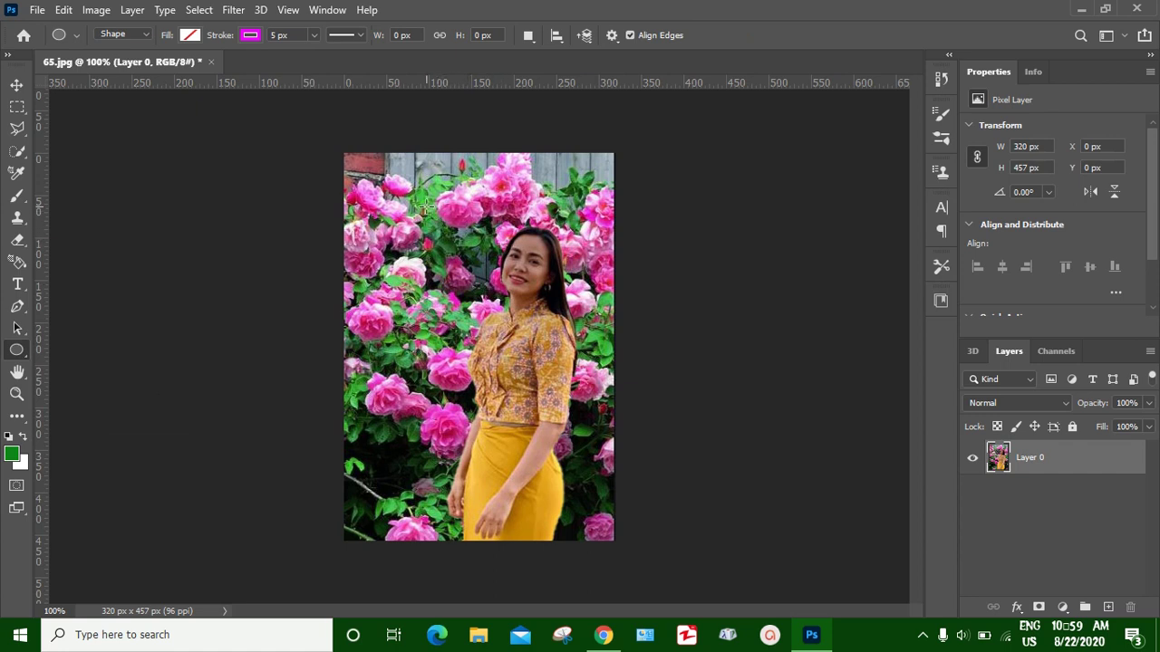
- Draw a 224 px circle, move it down around the woman, and load it as a selection
mouse_move(424, 207)
mouse_down()
mouse_move(608, 552)
mouse_move(606, 615)
mouse_up()
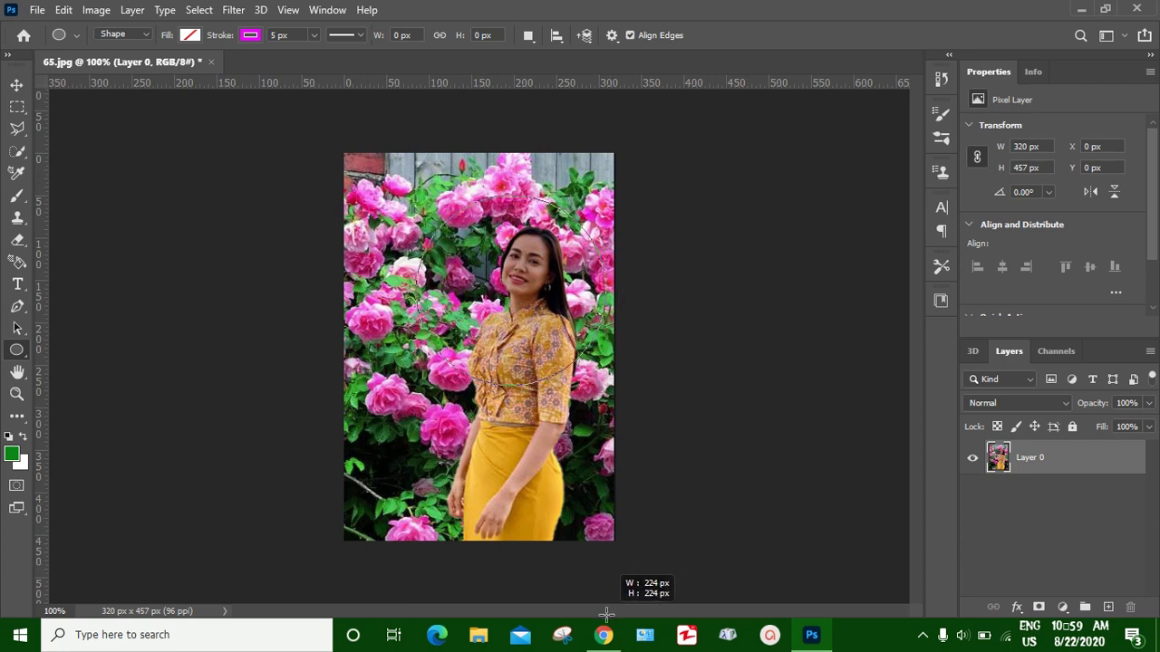
click(17, 84)
key(ctrl+t)
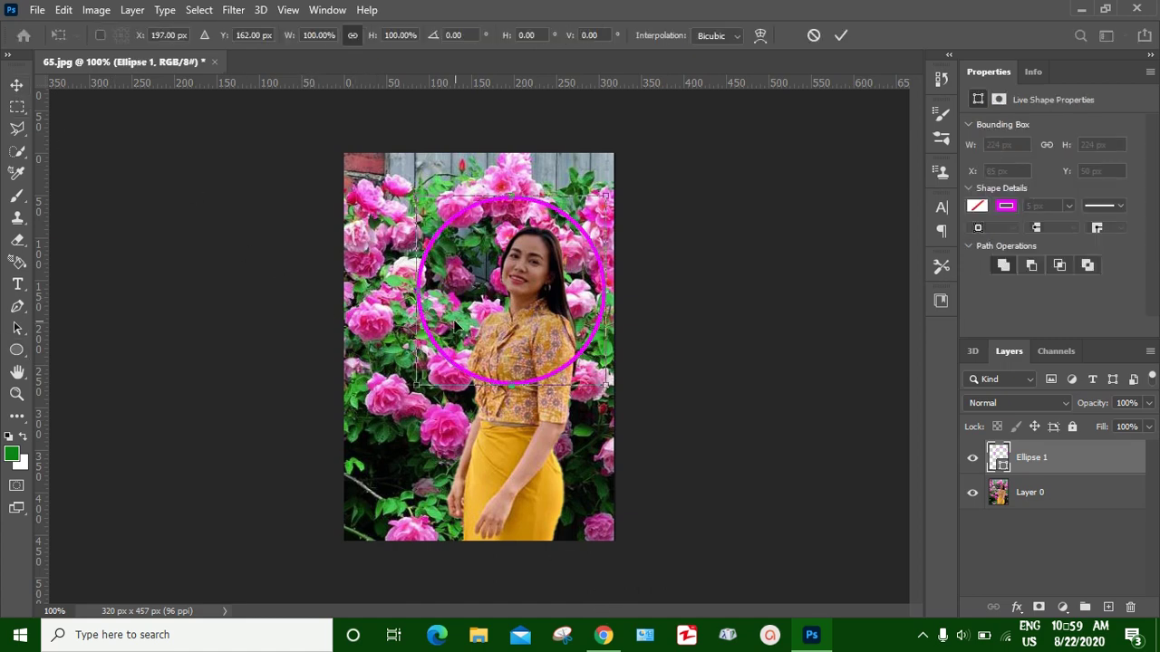
drag(491, 331, 494, 350)
click(839, 36)
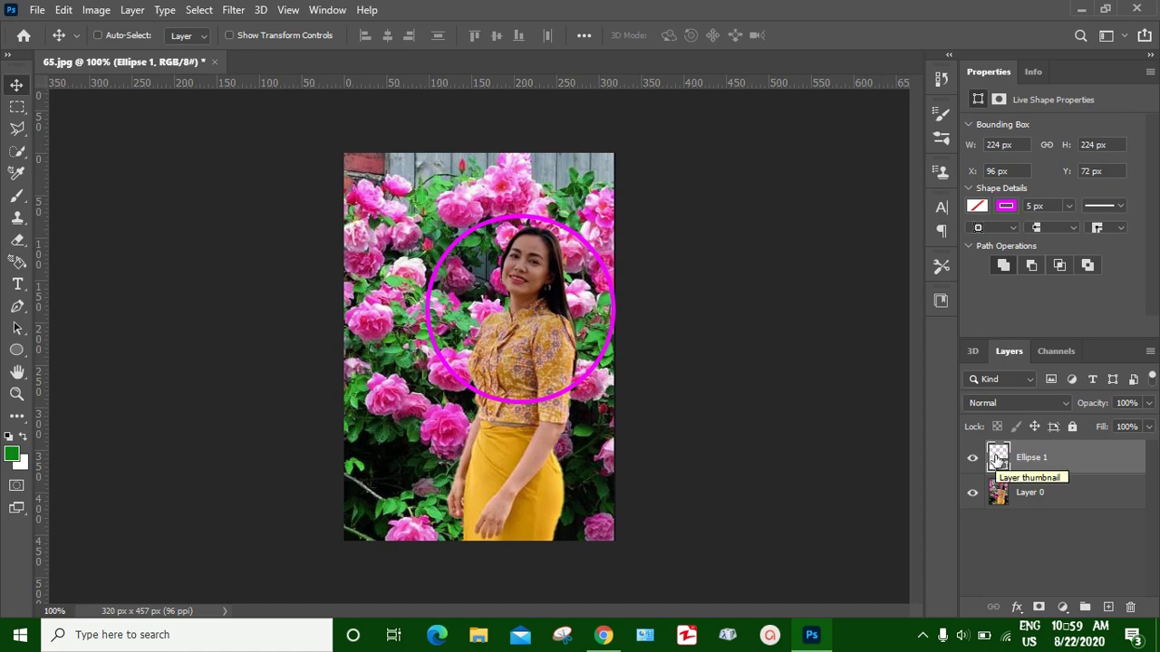
ctrl+click(997, 459)
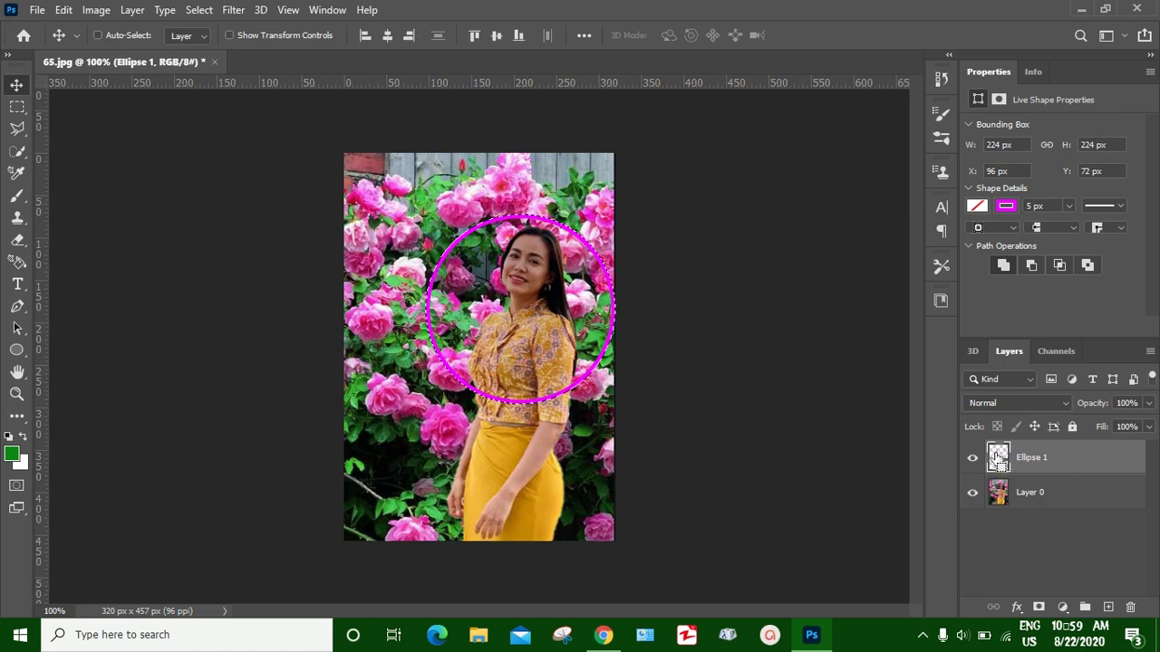
- Delete Layer 0 outside the circle, merge Ellipse 1 down, and move it to X 48, Y 81
click(1035, 499)
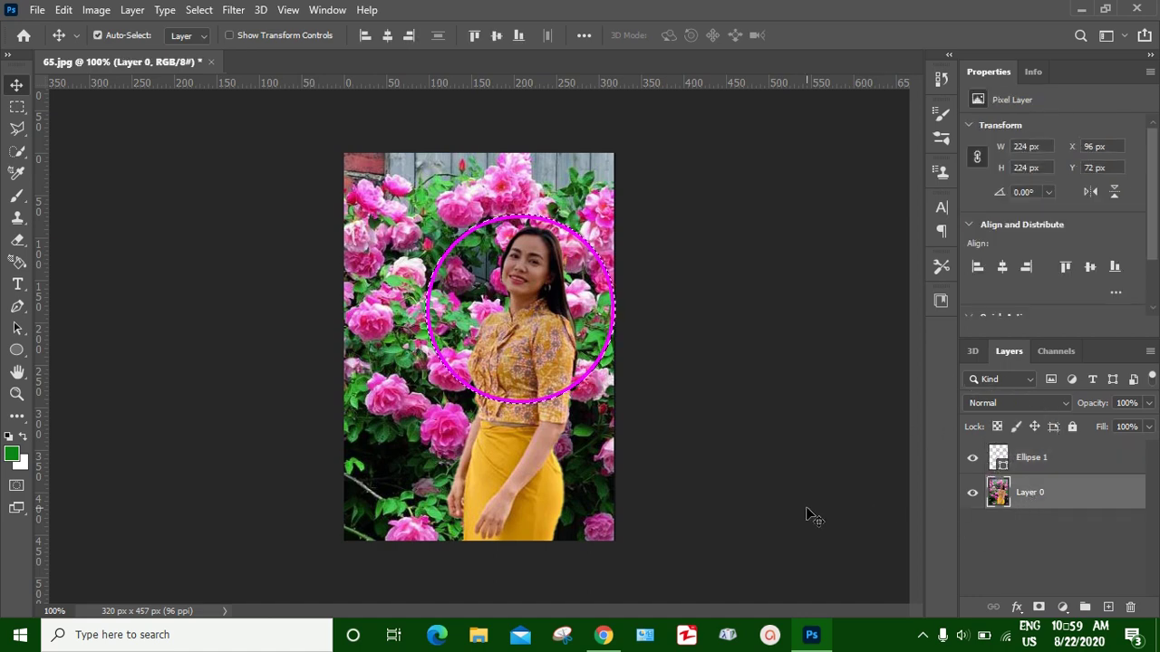
key(ctrl+shift+i)
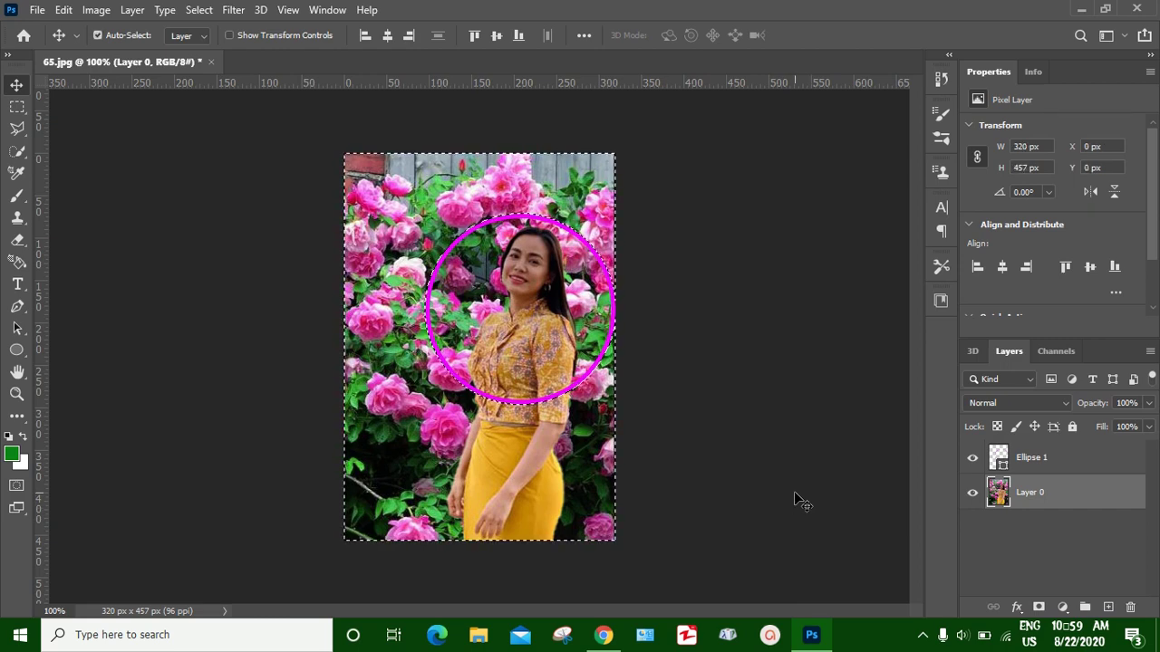
key(Delete)
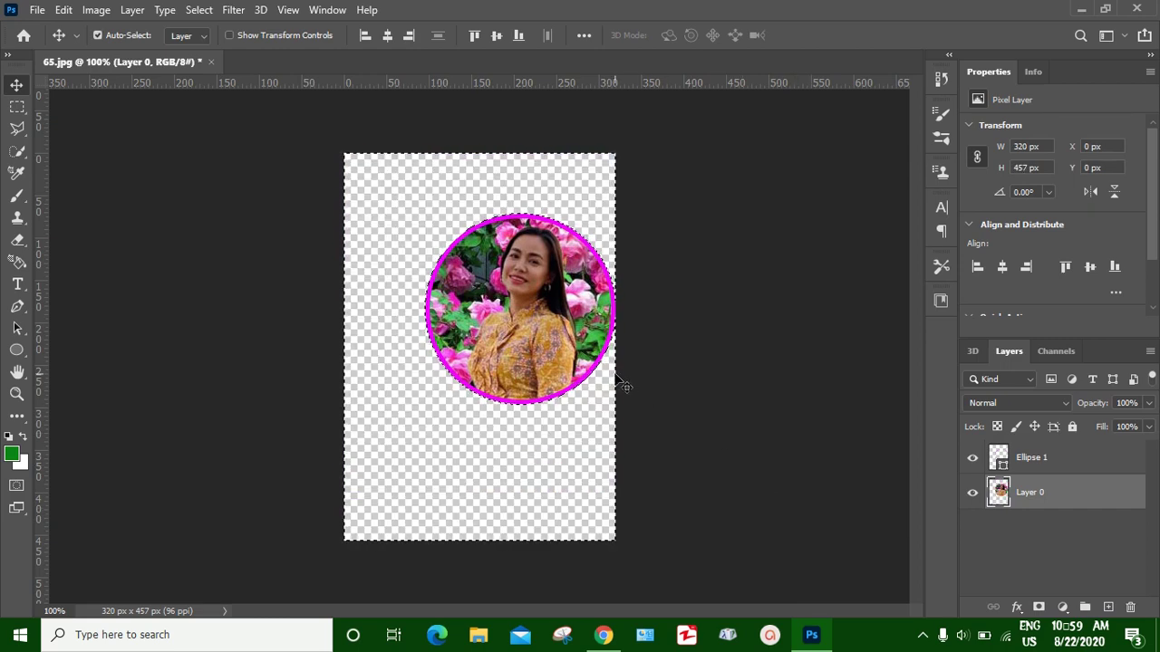
key(ctrl)
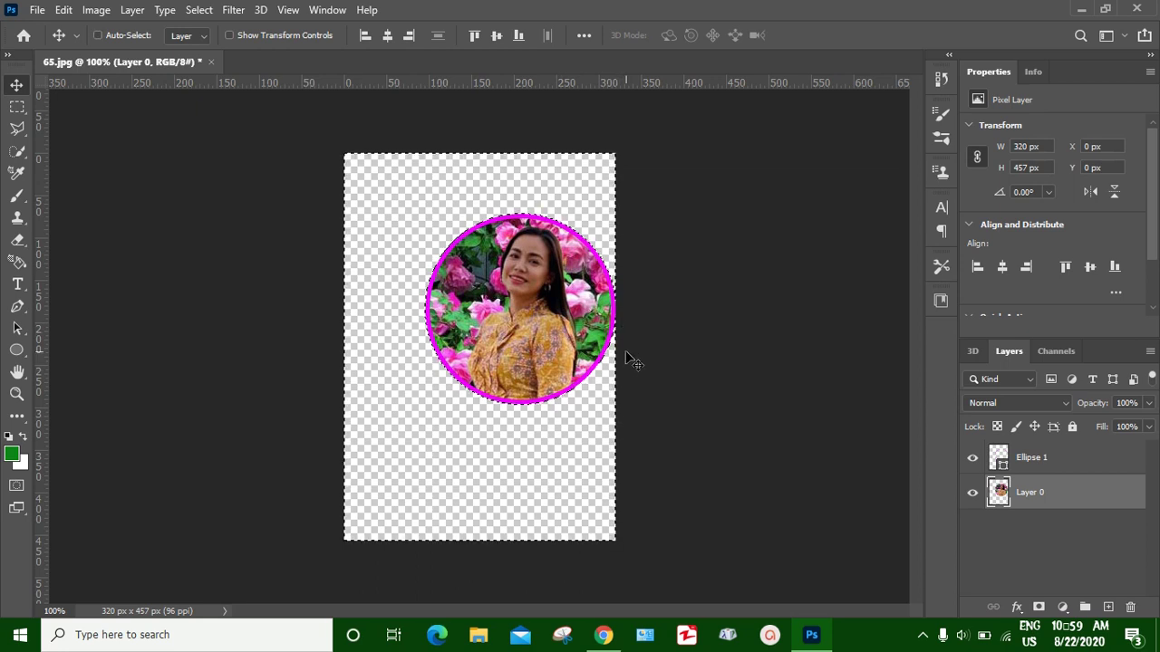
key(ctrl+d)
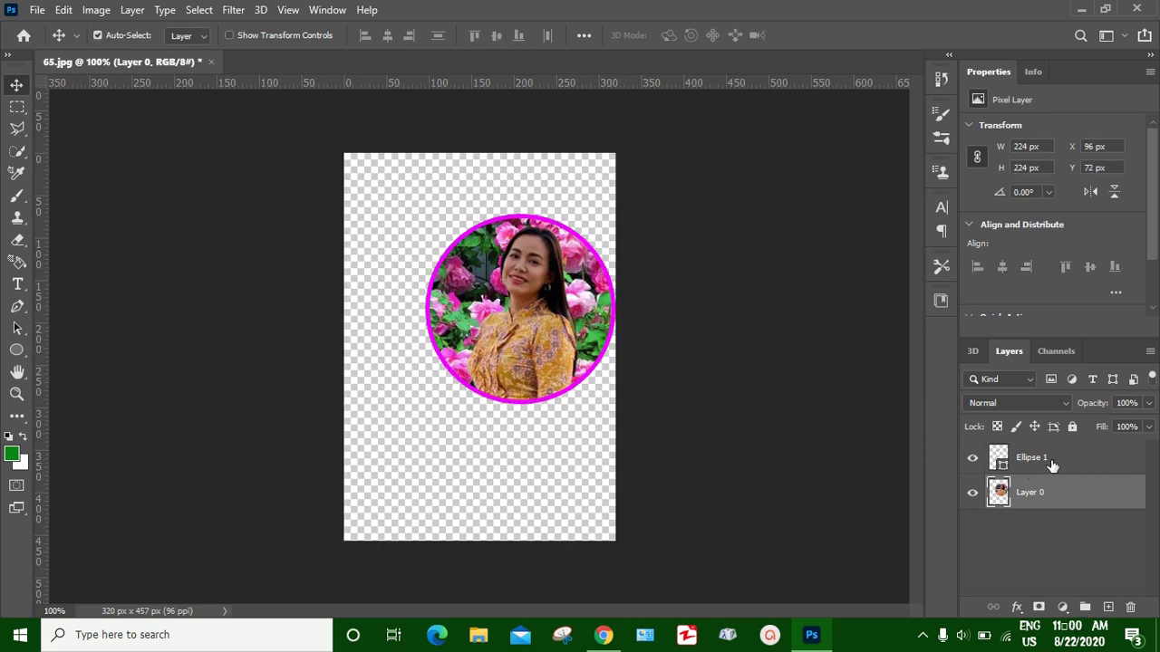
key(ctrl+e)
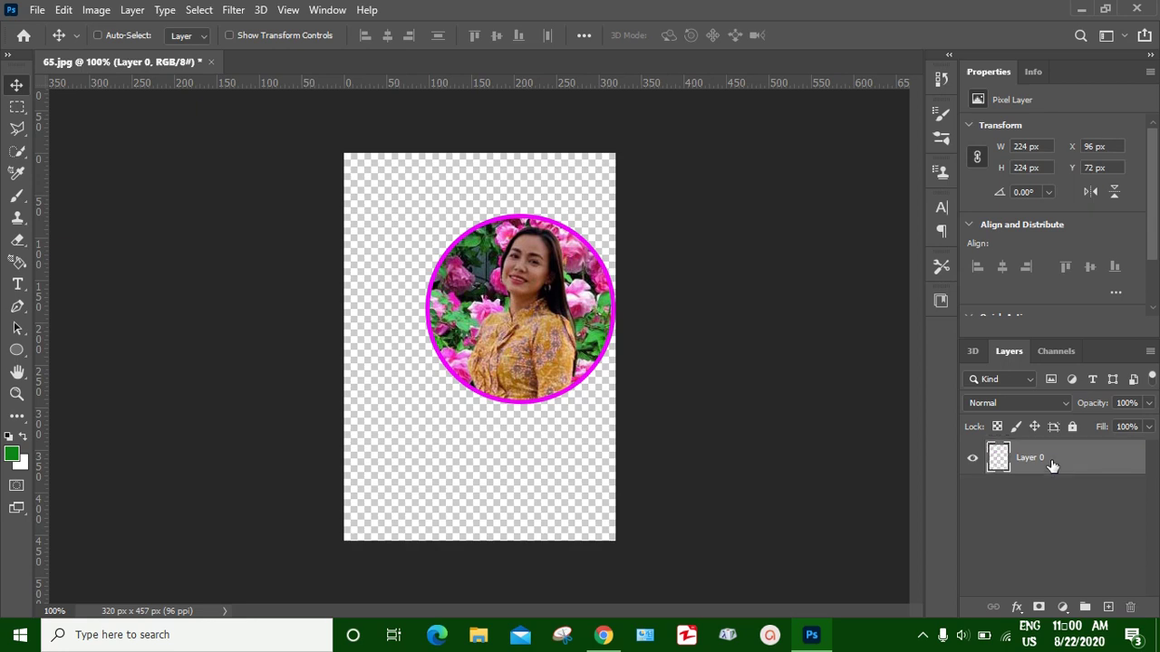
mouse_move(520, 310)
mouse_down()
mouse_move(471, 333)
mouse_move(478, 314)
mouse_up()
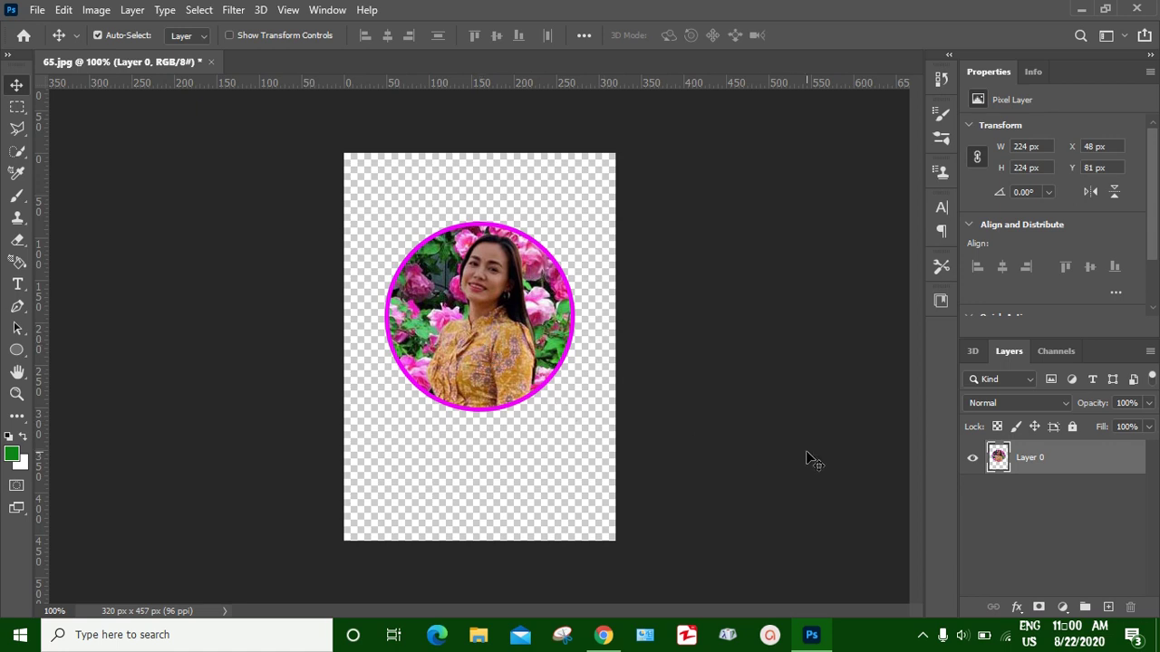
- Undo the circle cutout, clear the selection and delete the magenta Ellipse 1 layer
key(ctrl+z)
key(ctrl+z)
key(ctrl+z)
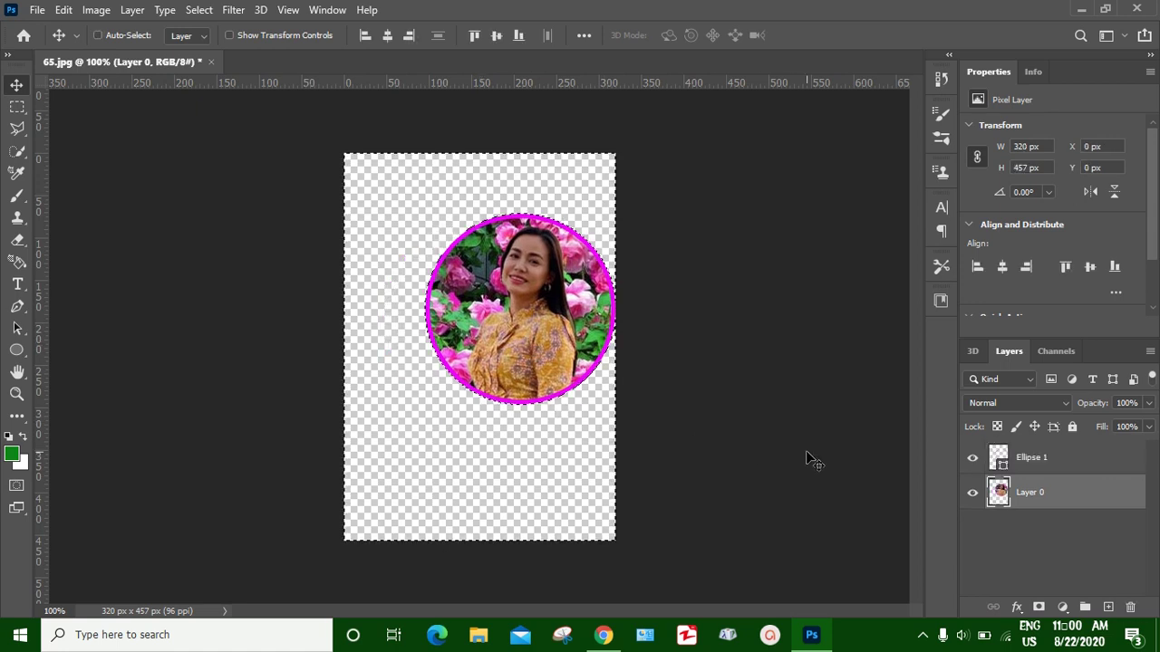
key(ctrl+z)
key(ctrl+d)
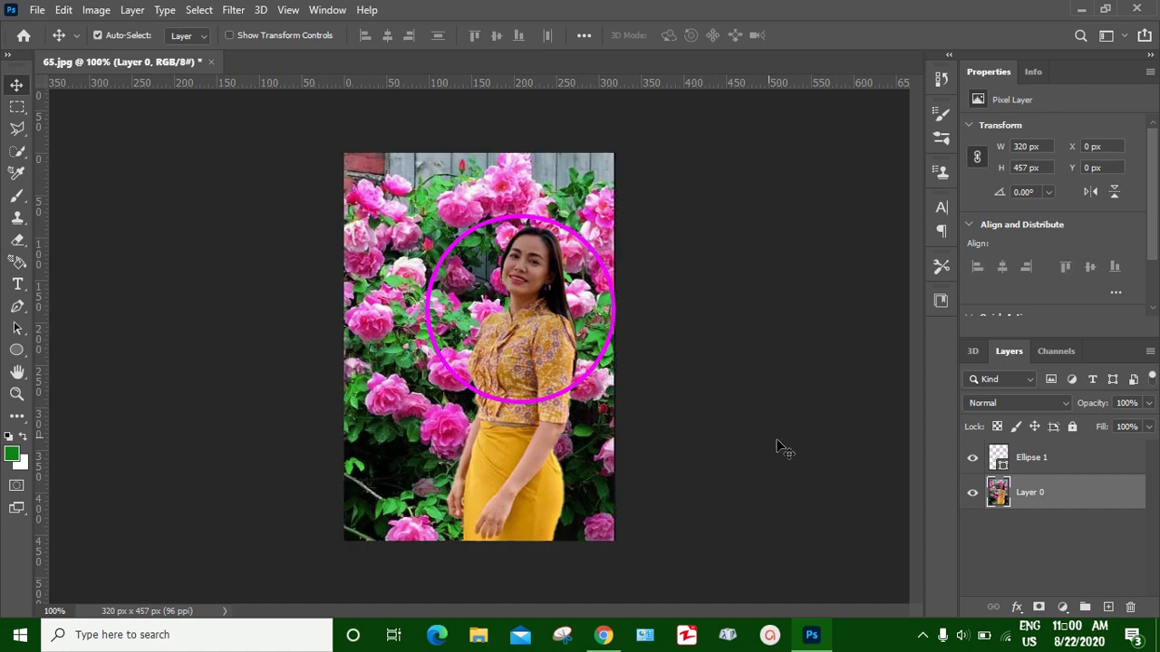
click(1056, 459)
key(Delete)
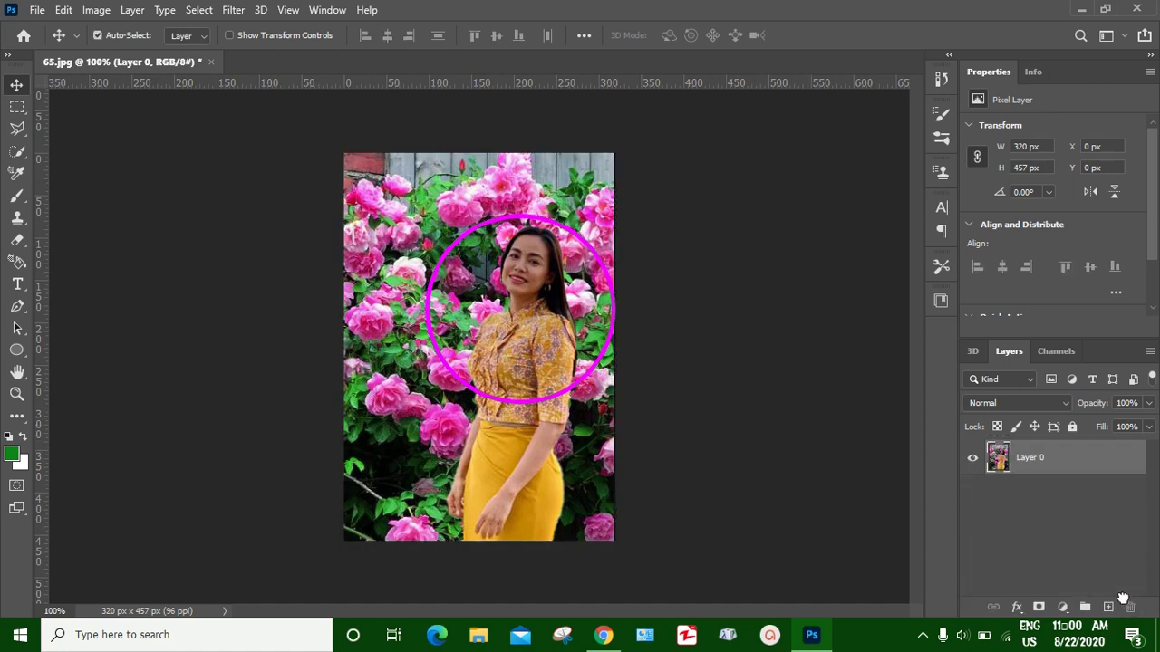
click(17, 352)
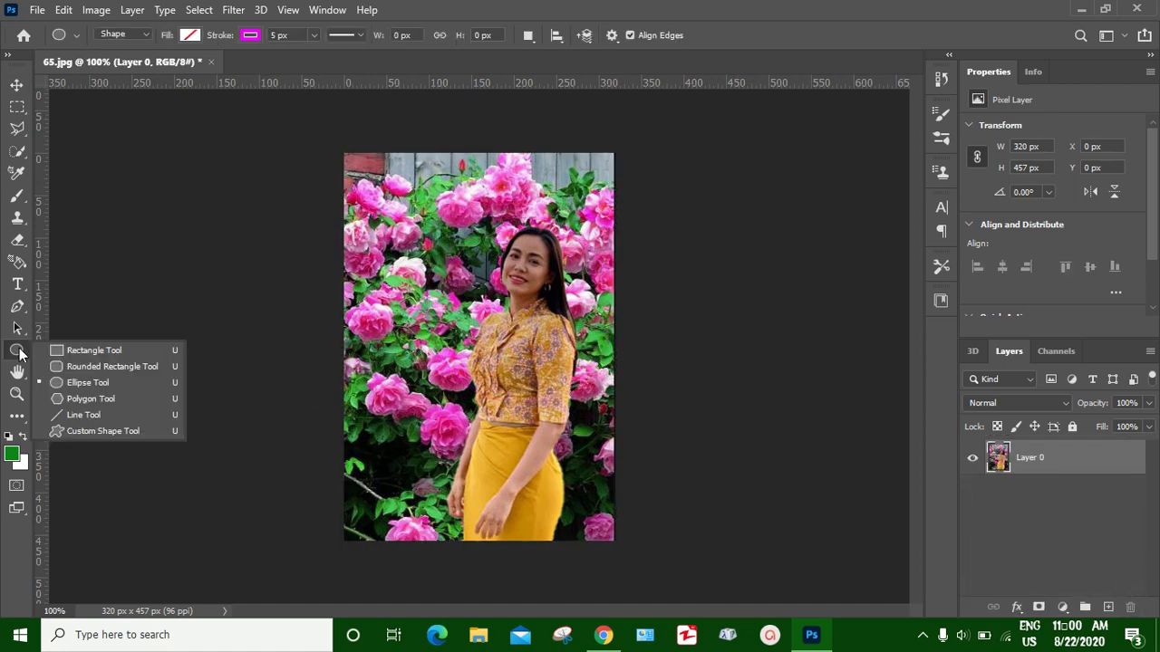
- Draw a 254 × 254 px rounded square with a 5 px magenta stroke over the woman
click(87, 365)
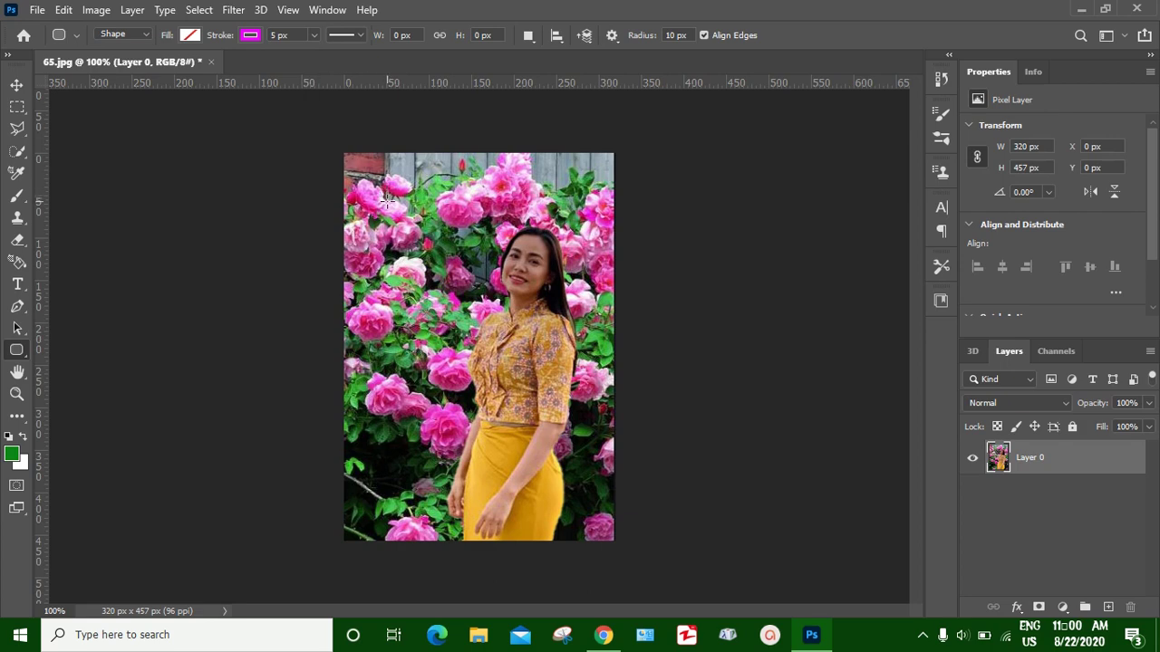
mouse_move(388, 201)
mouse_down()
mouse_move(487, 364)
mouse_move(601, 606)
mouse_up()
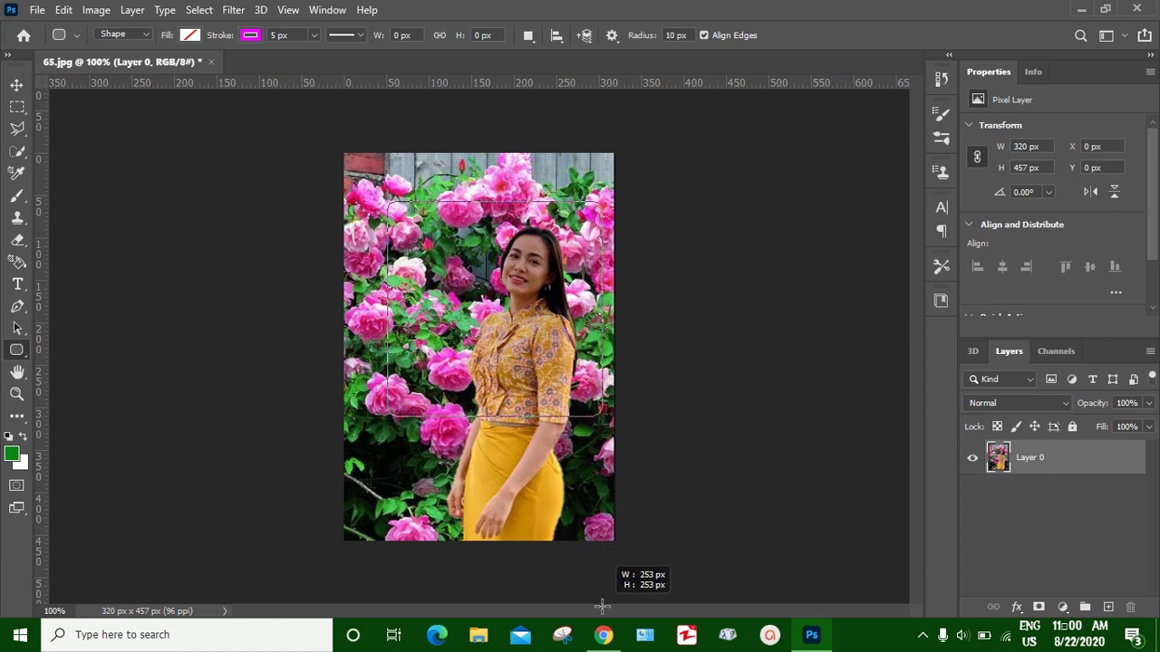
drag(602, 606, 602, 606)
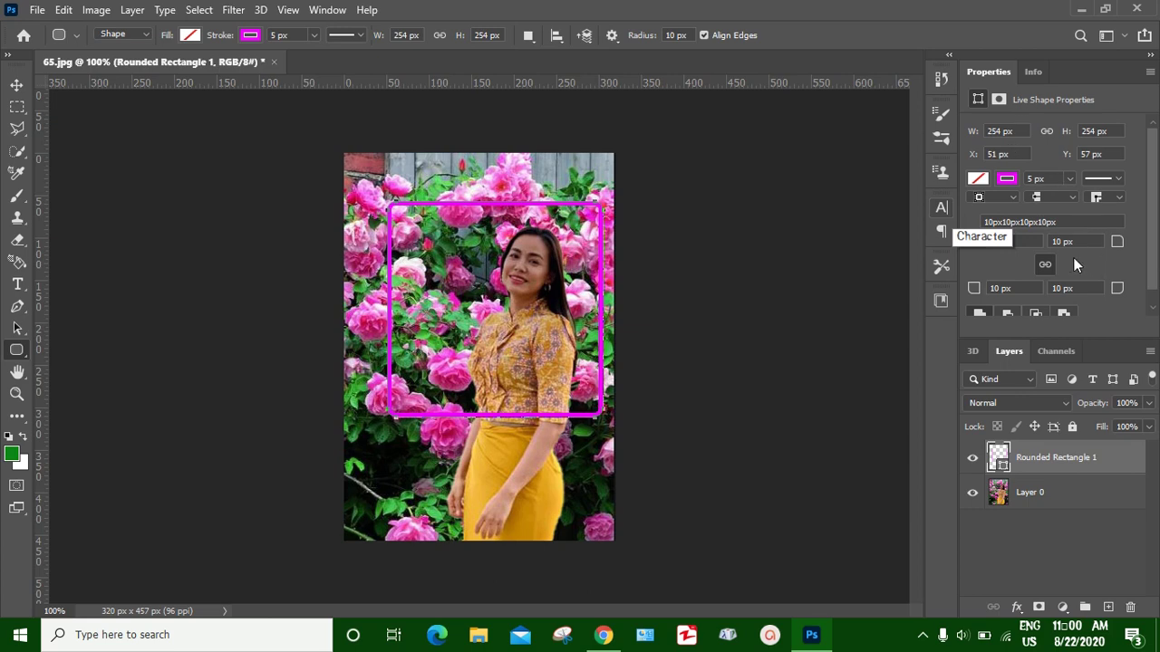
- Set the rounded square's linked corner radius to 30 px in Properties
double_click(998, 287)
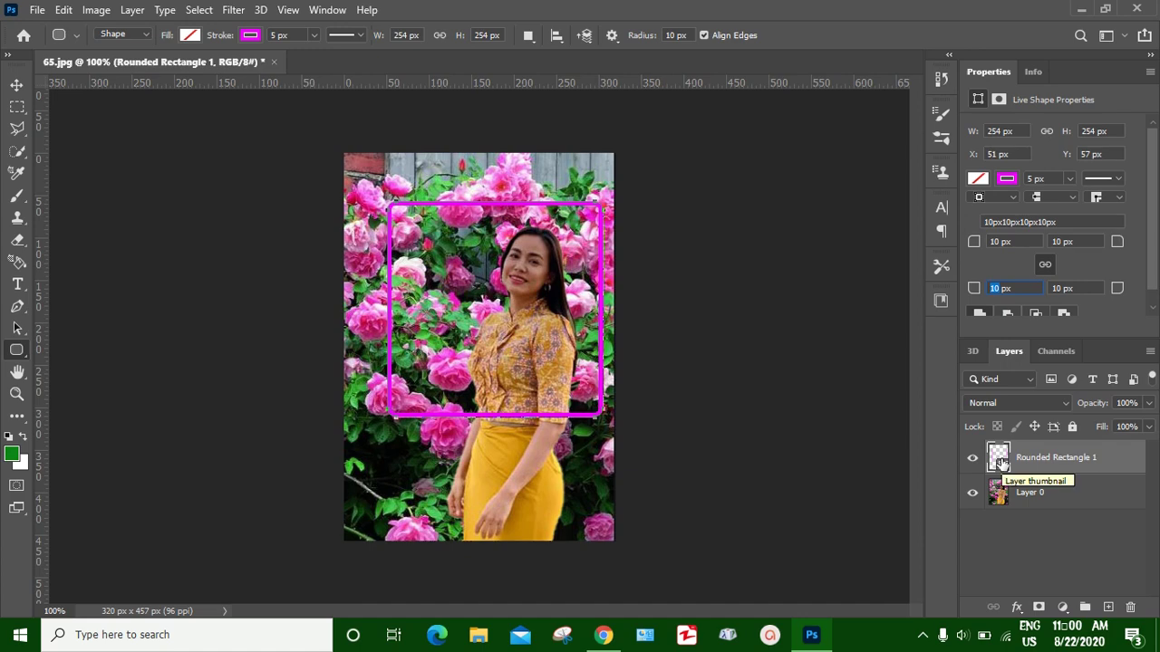
text(3)
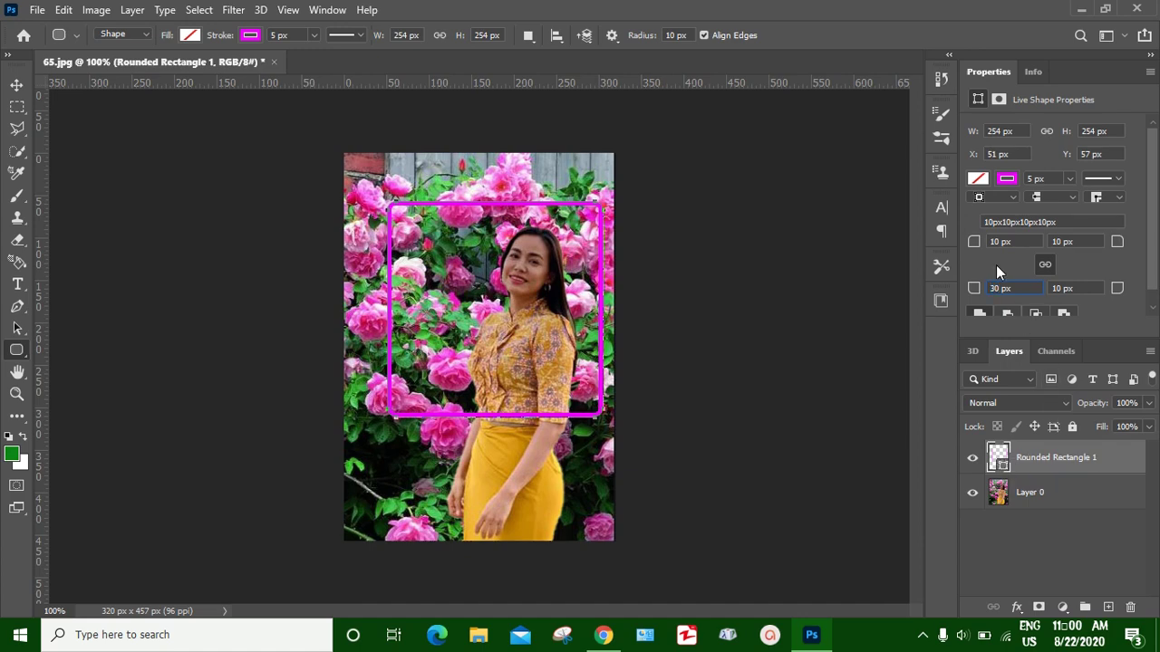
key(Return)
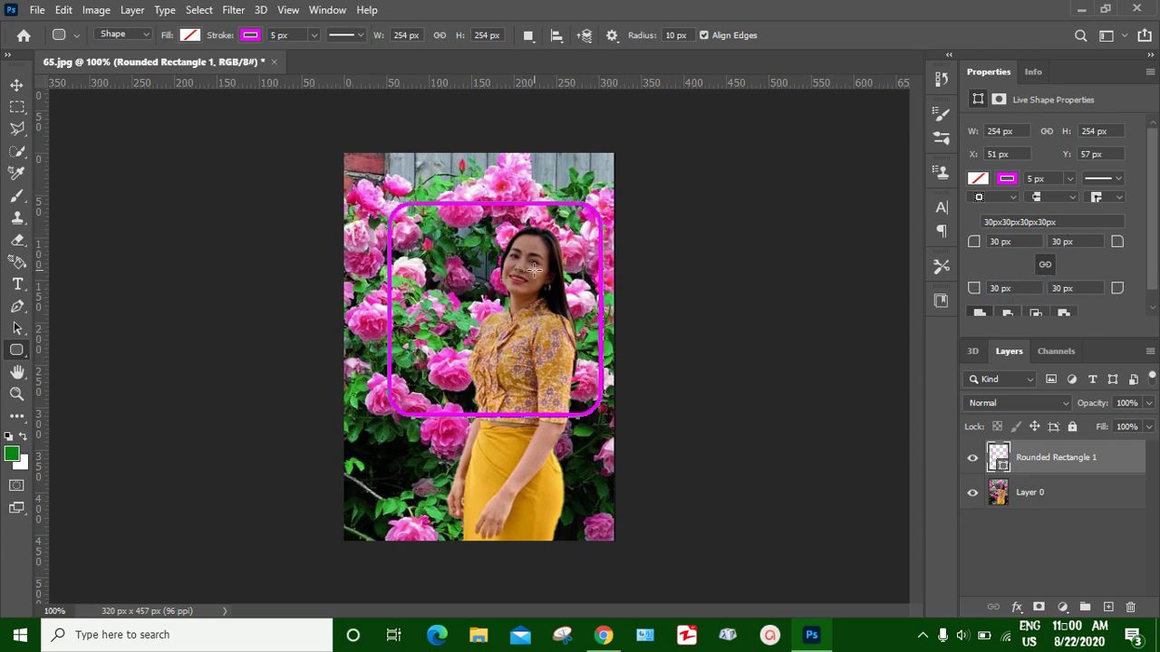
click(17, 84)
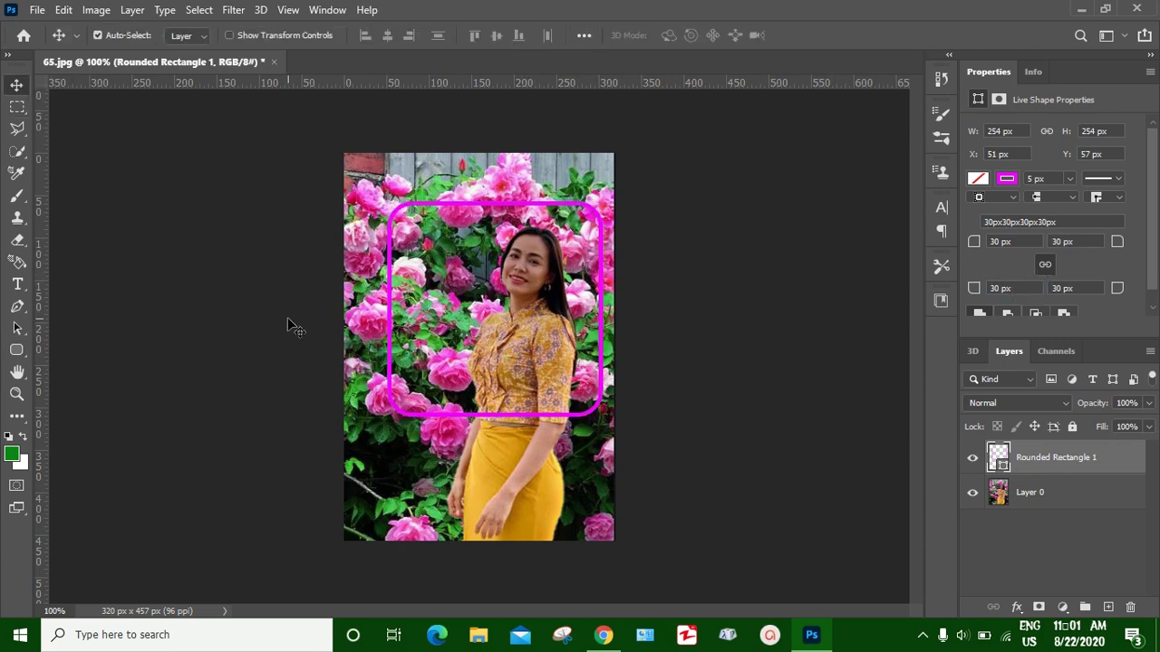
- Free-transform the rounded square down over the woman to X 56, Y 80 px
key(ctrl+t)
drag(481, 308, 480, 329)
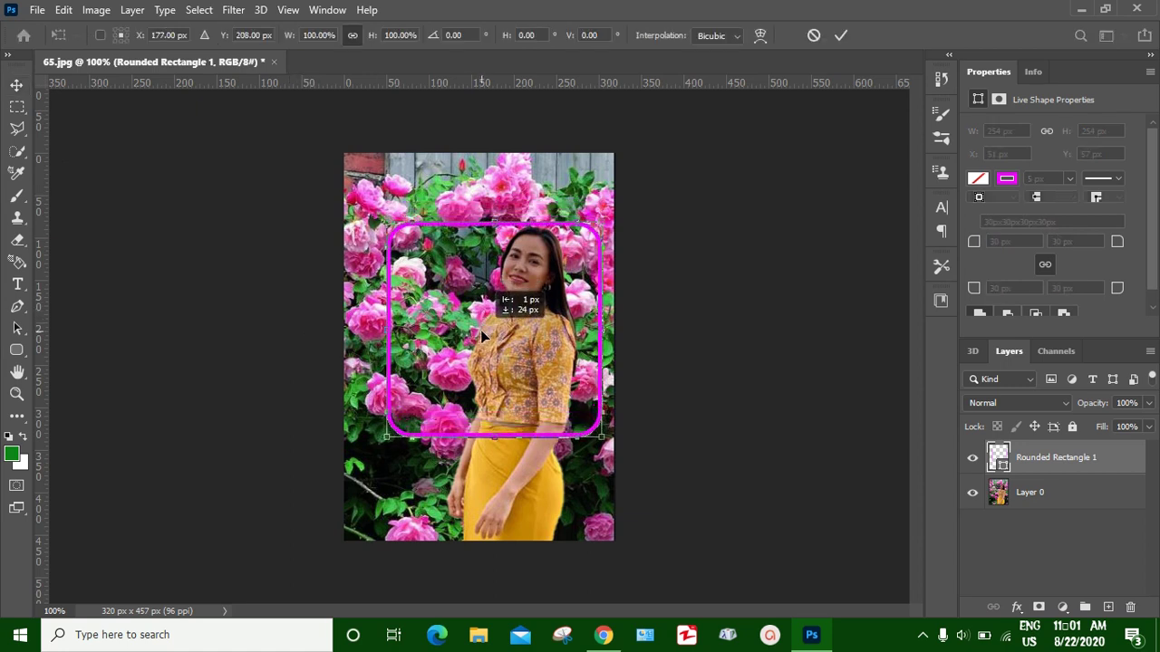
drag(480, 329, 487, 330)
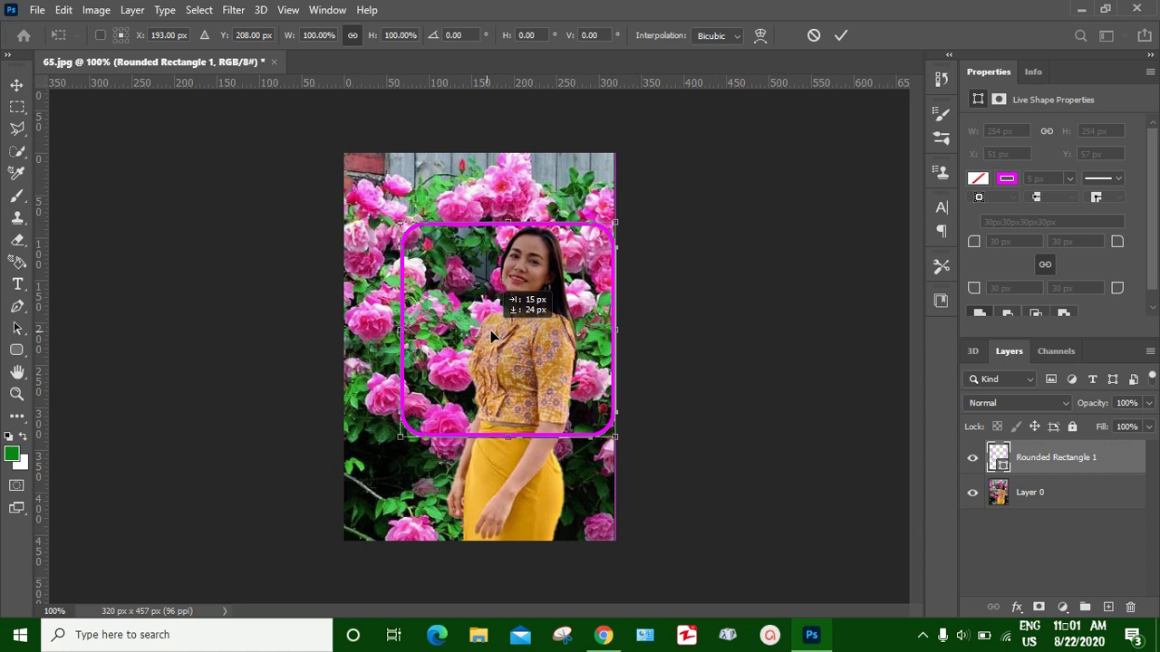
drag(490, 330, 486, 330)
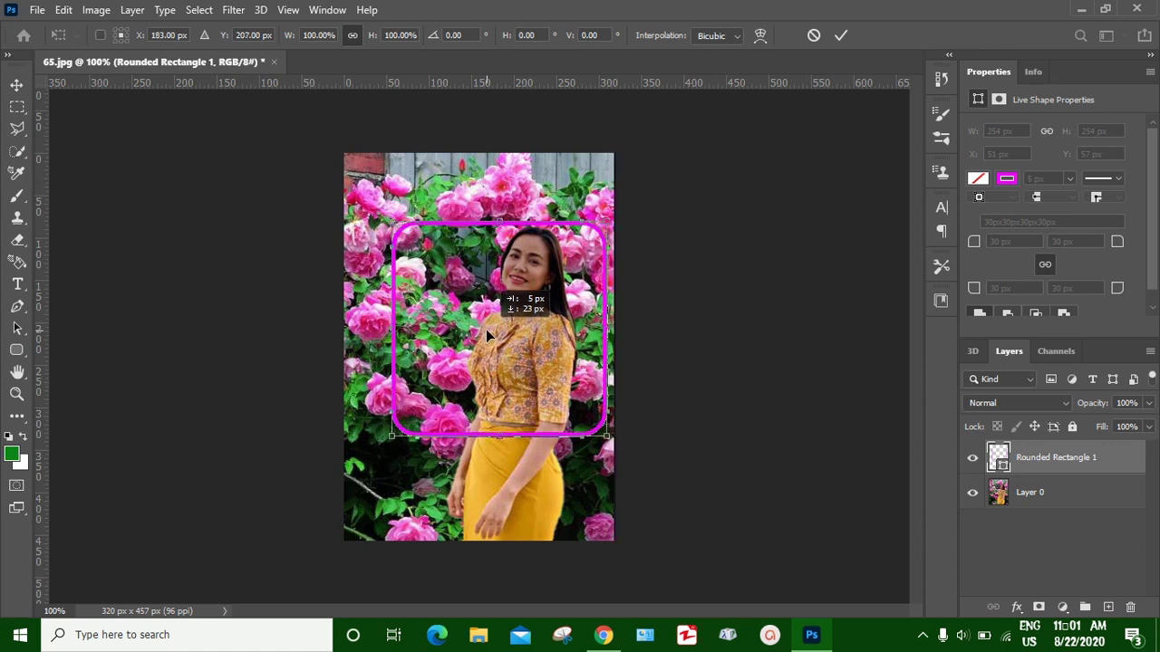
drag(486, 330, 485, 329)
click(837, 37)
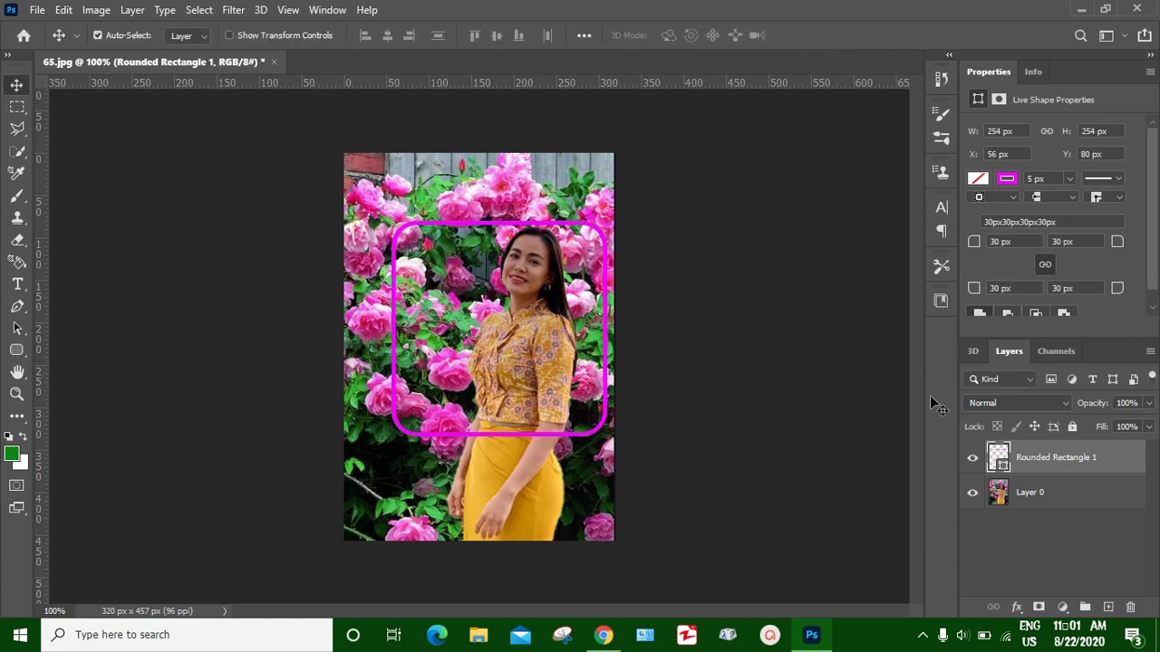
- Load the rounded square as a selection and delete the photo outside it on Layer 0
ctrl+click(999, 453)
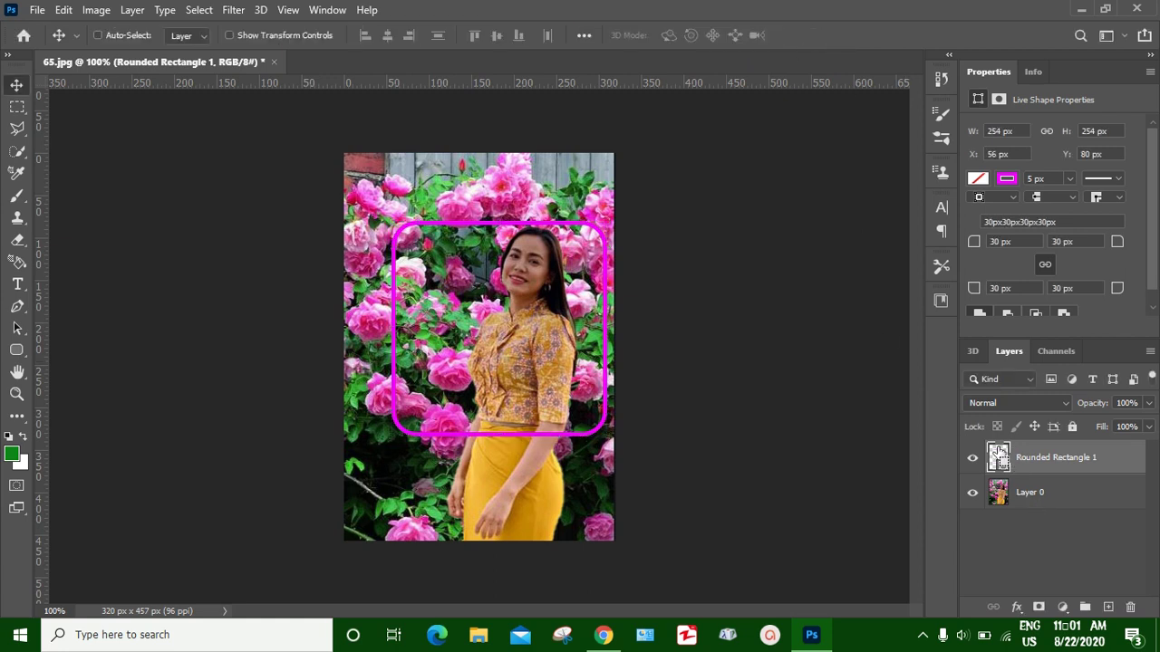
click(1037, 495)
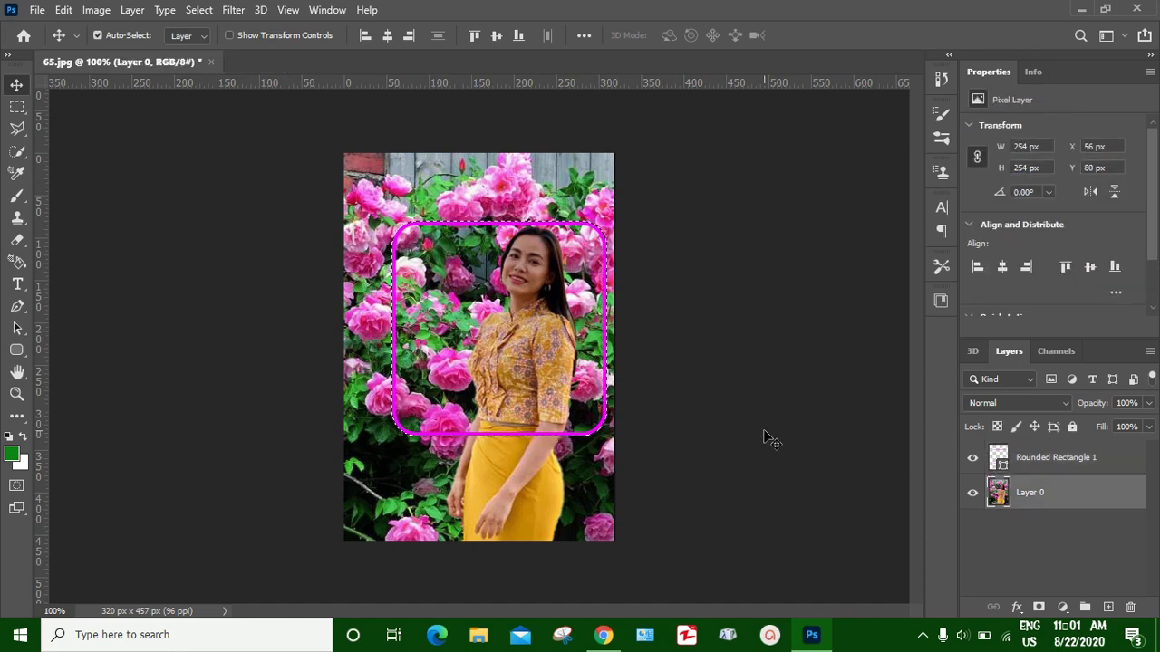
key(ctrl+a)
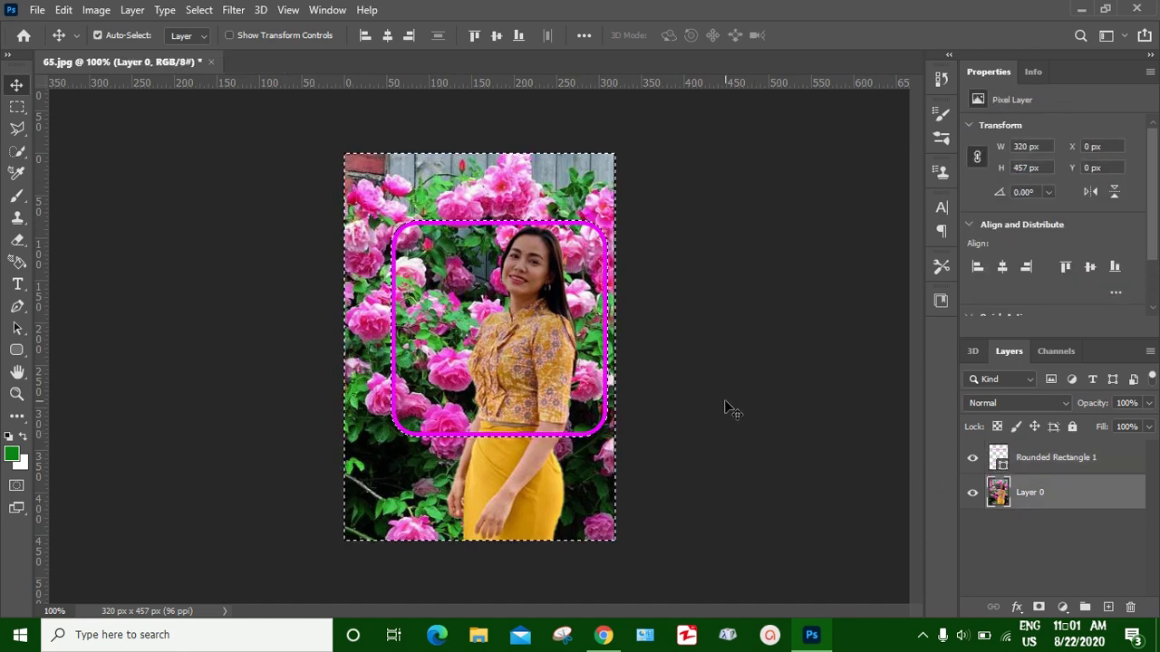
key(ctrl+shift+i)
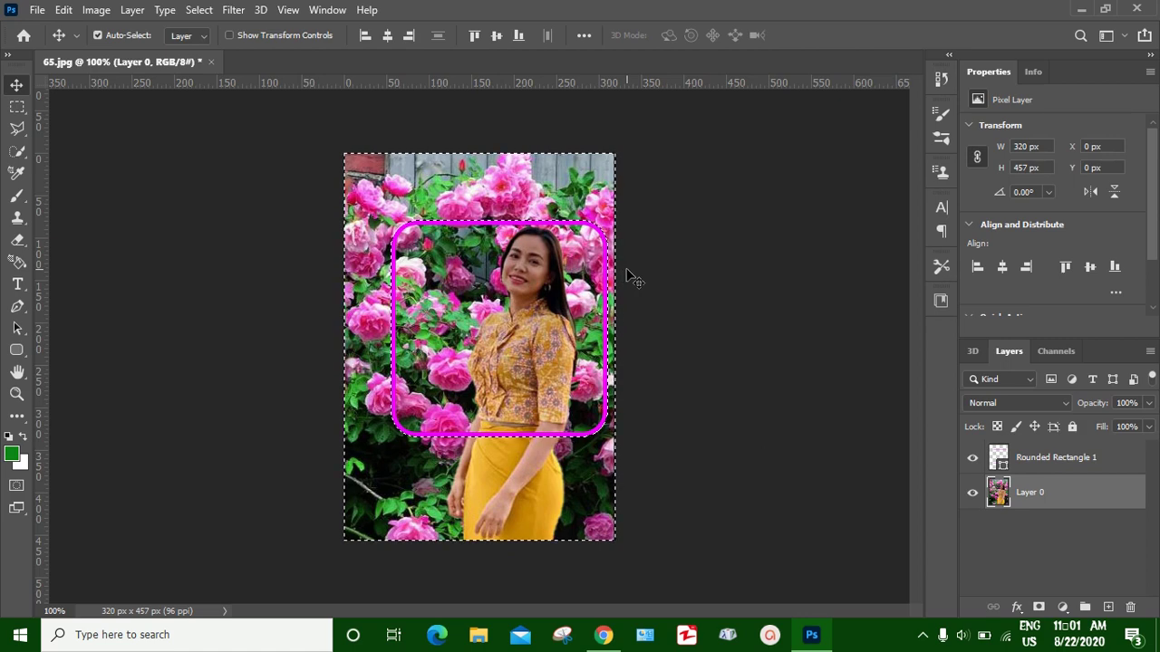
key(Delete)
- Deselect, merge the frame into Layer 0, and move it up-left to X 33, Y 75
key(ctrl+d)
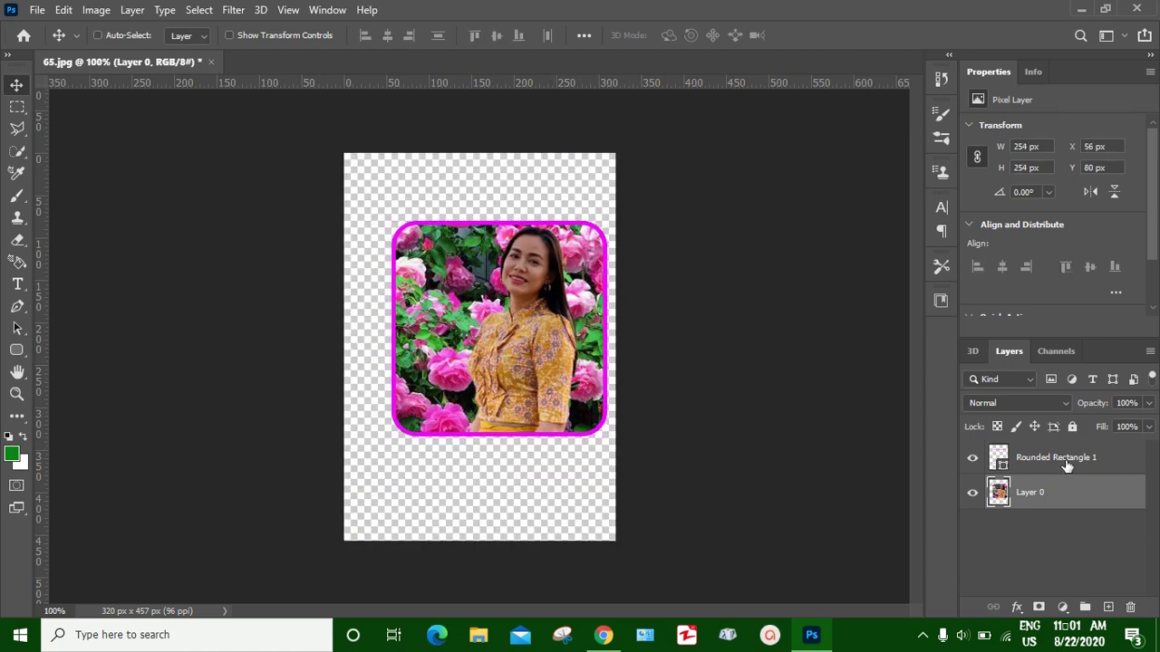
key(ctrl+shift+e)
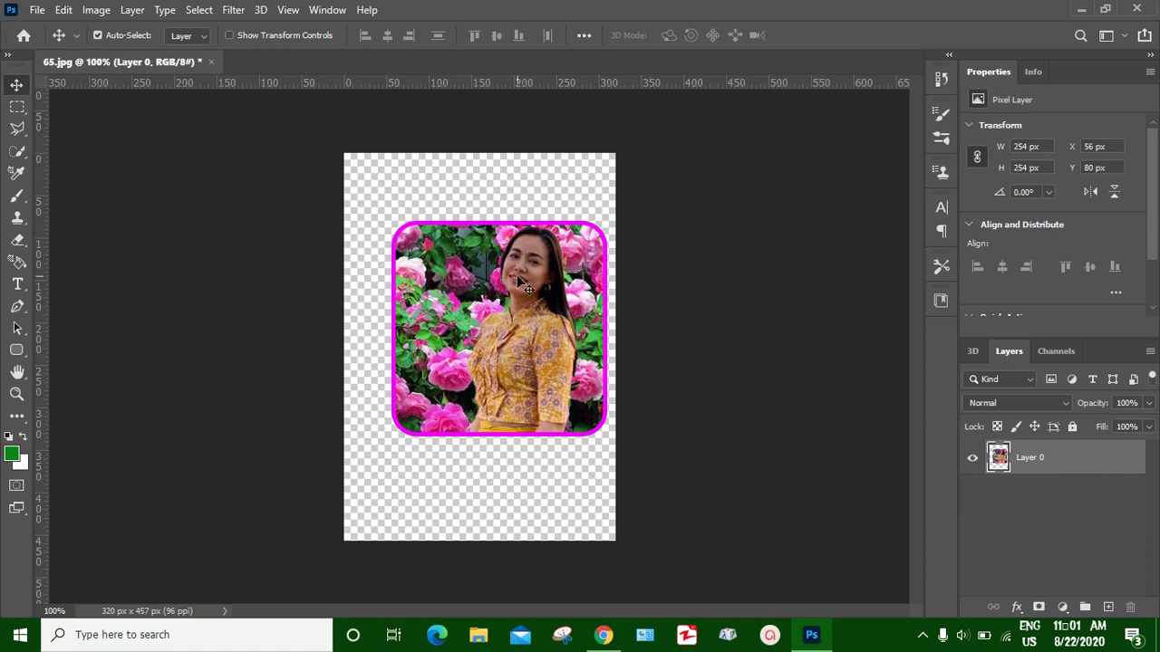
drag(519, 280, 497, 275)
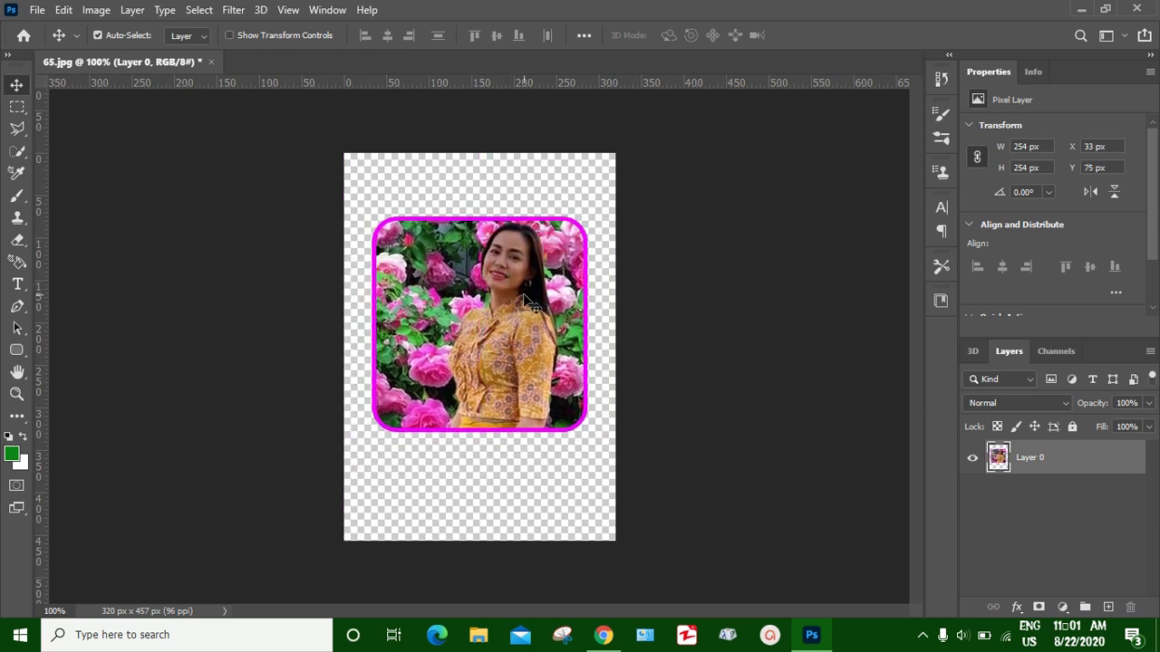
- Try the Custom Shape Tool, then go back to the Move tool
click(17, 350)
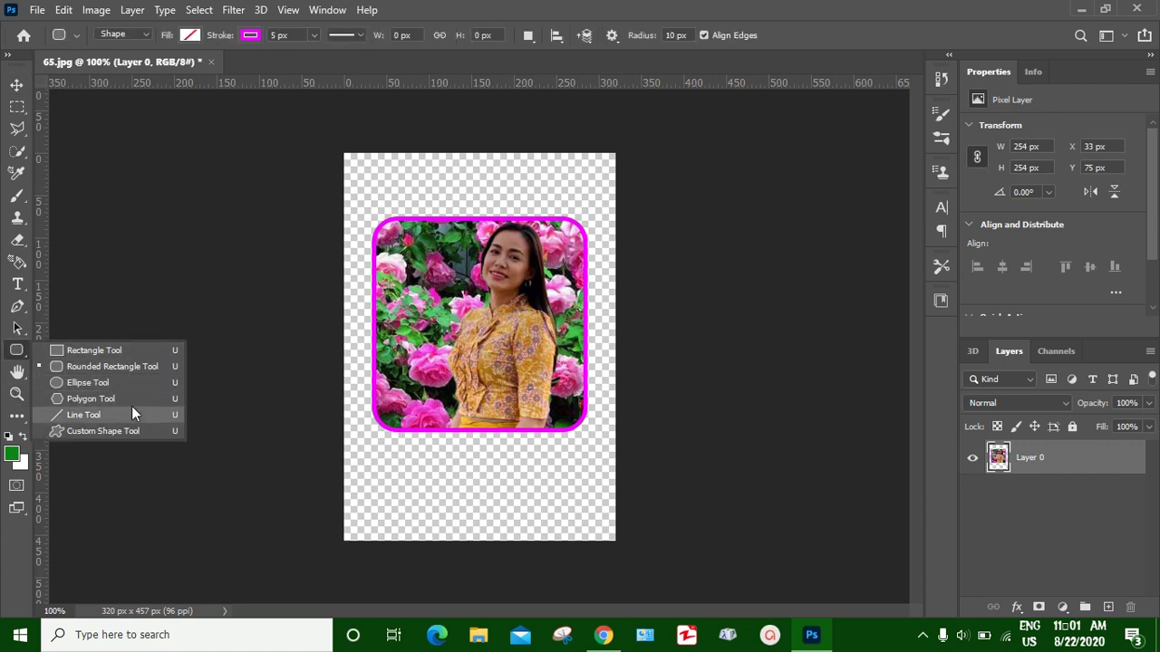
click(107, 431)
click(20, 353)
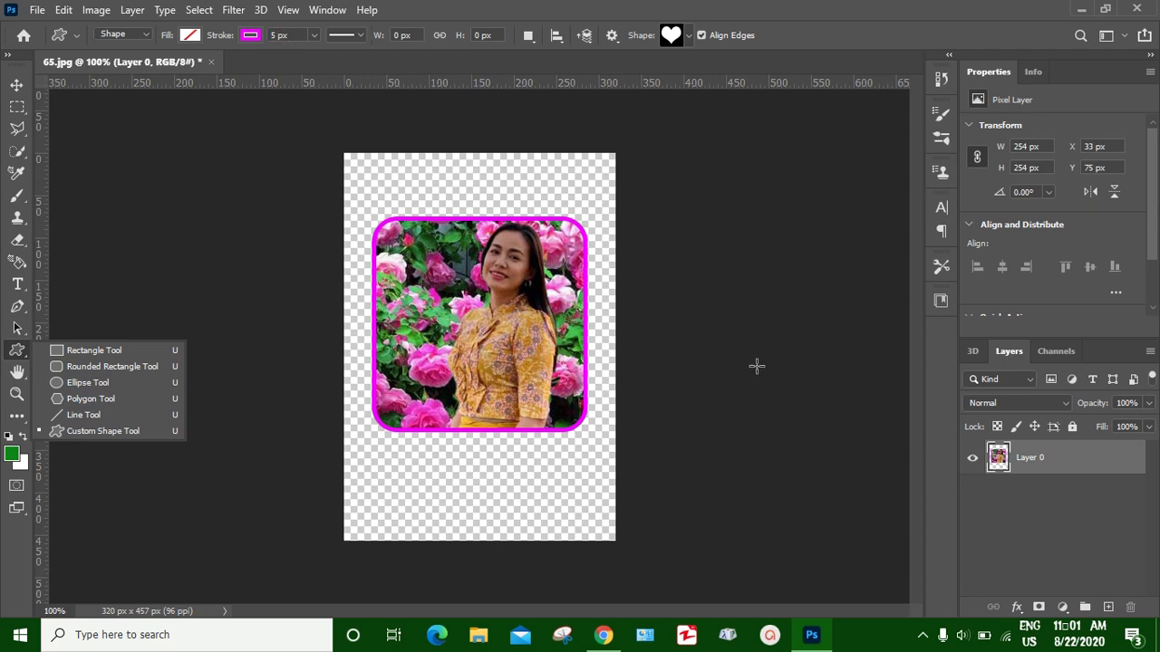
click(15, 85)
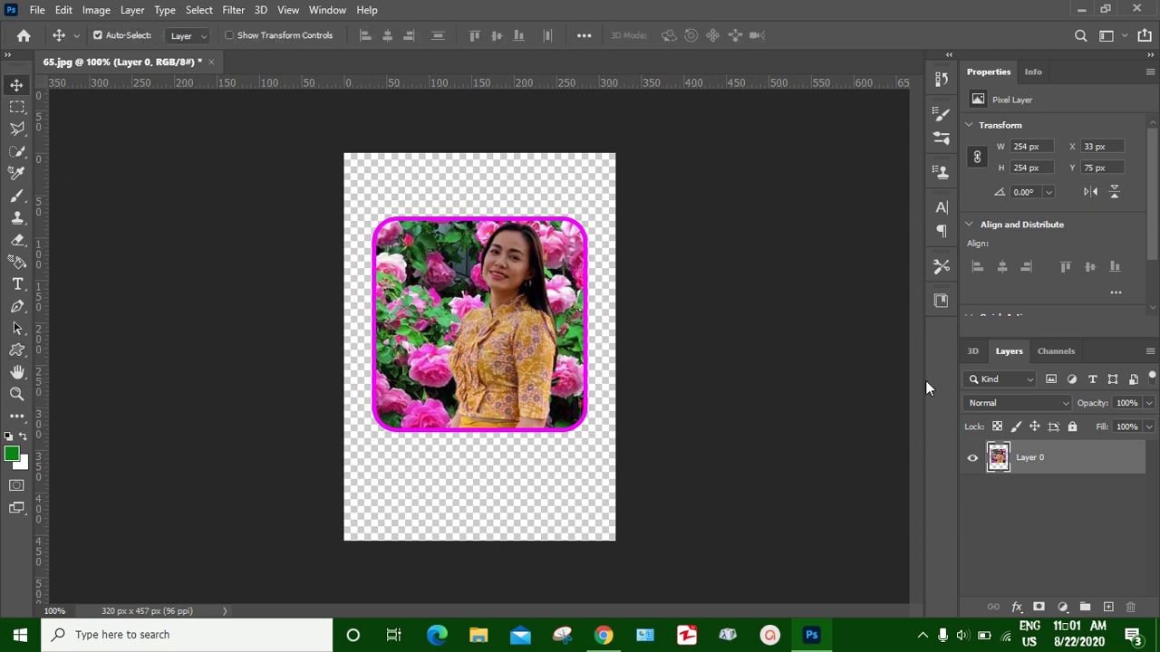
- Undo the merge and cutout, deselect, and select the Rounded Rectangle 1 layer
key(ctrl+z)
key(ctrl+z)
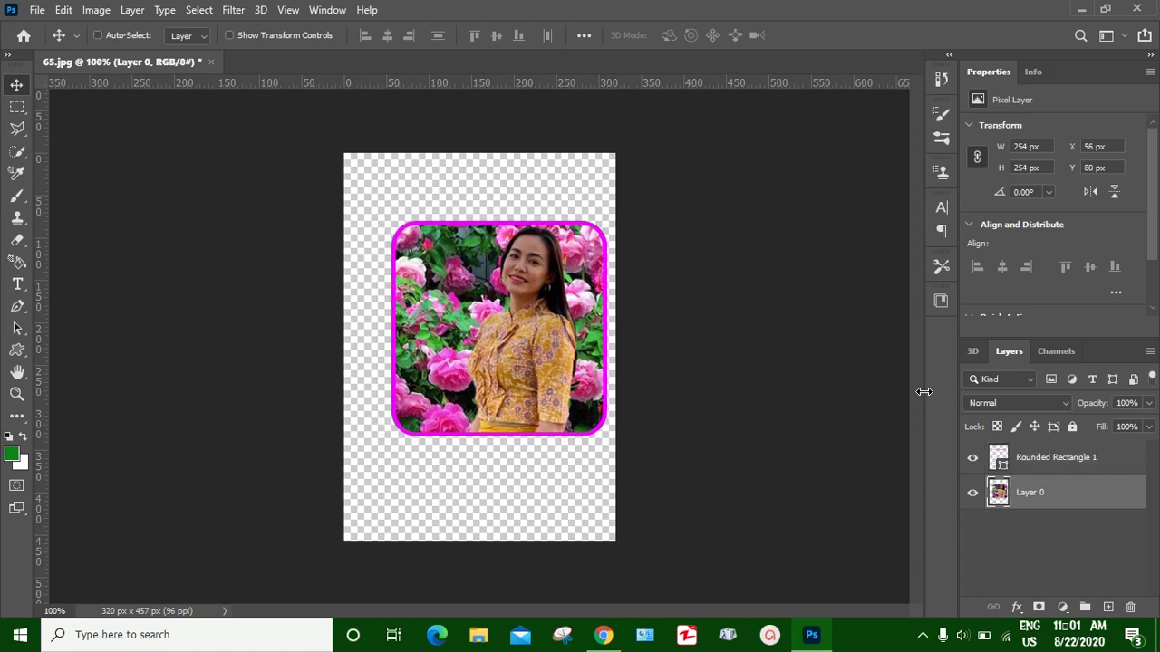
key(ctrl+z)
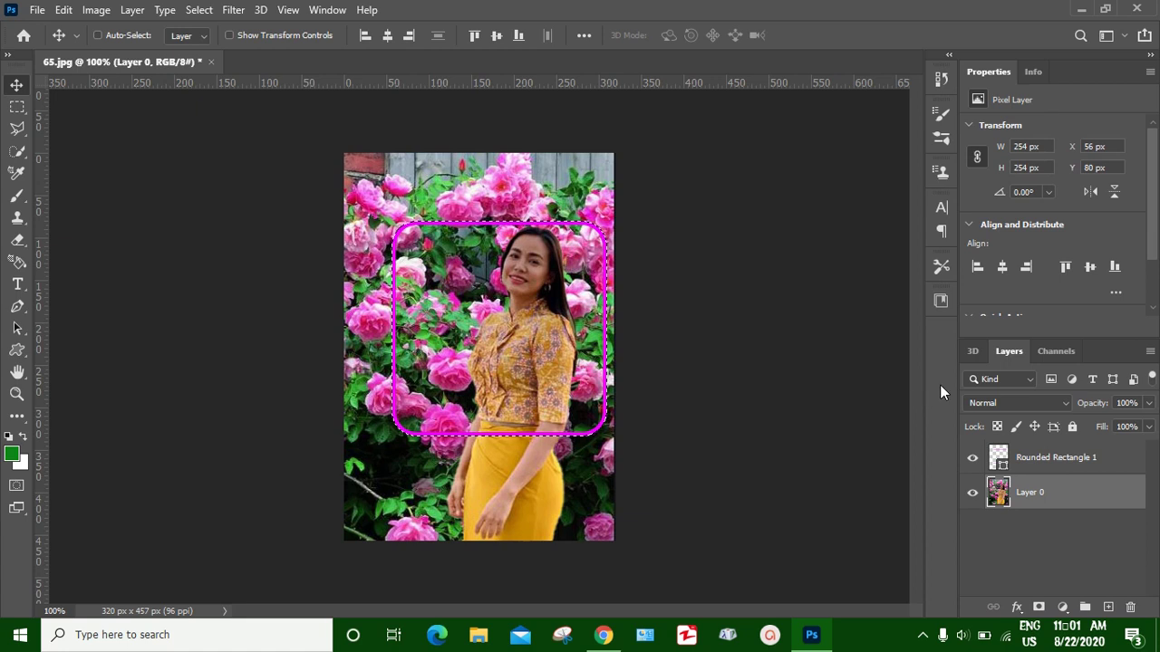
key(ctrl+d)
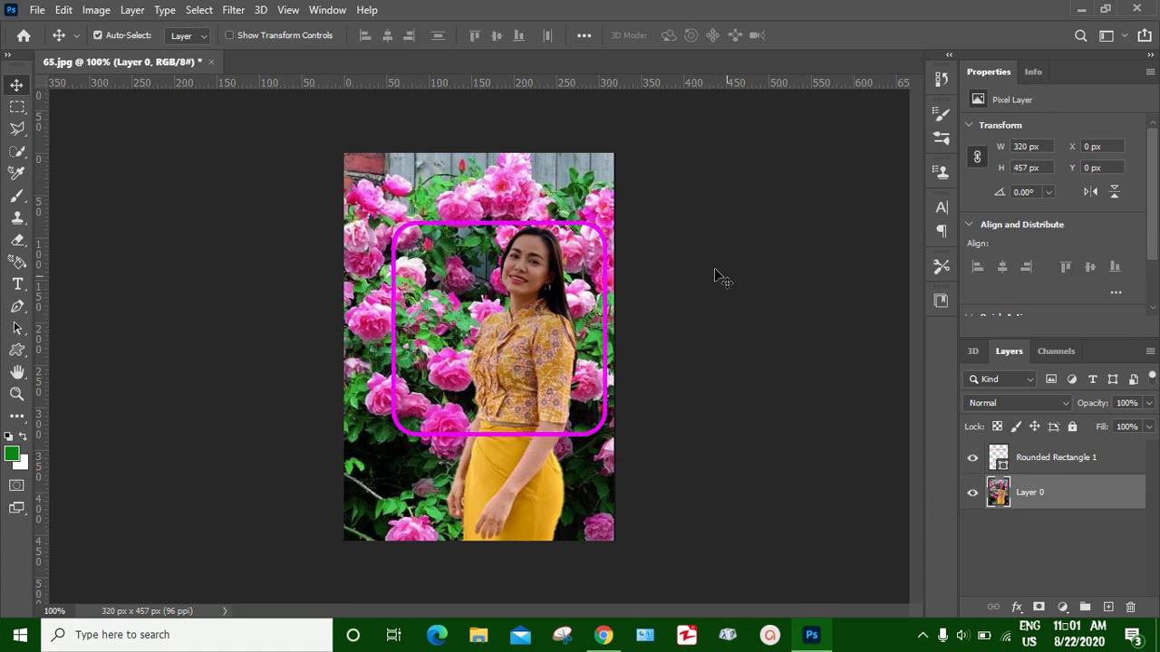
click(1050, 463)
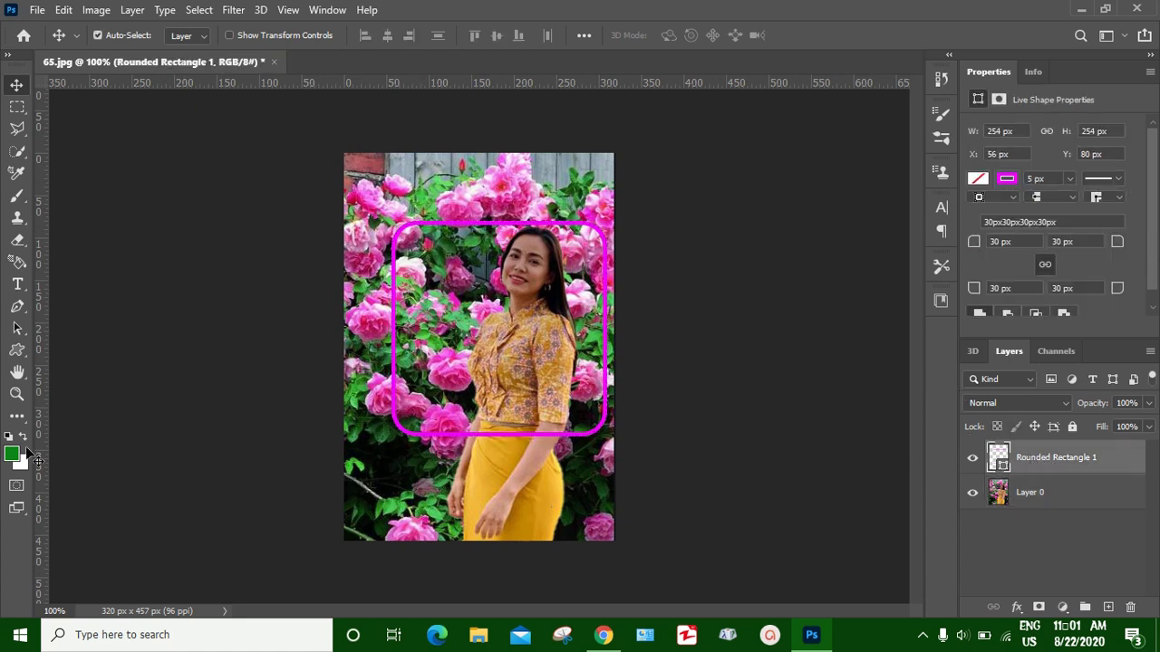
- Thicken the frame's stroke to 9 px, trying white, green and red before keeping magenta
click(18, 353)
text(9)
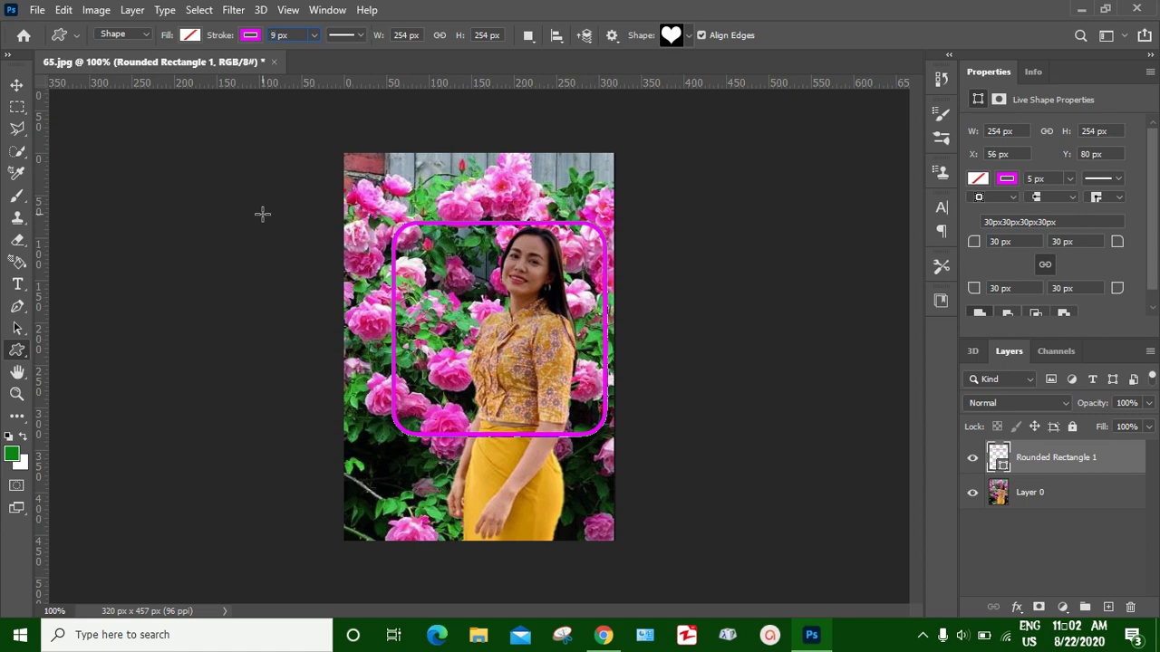
key(Return)
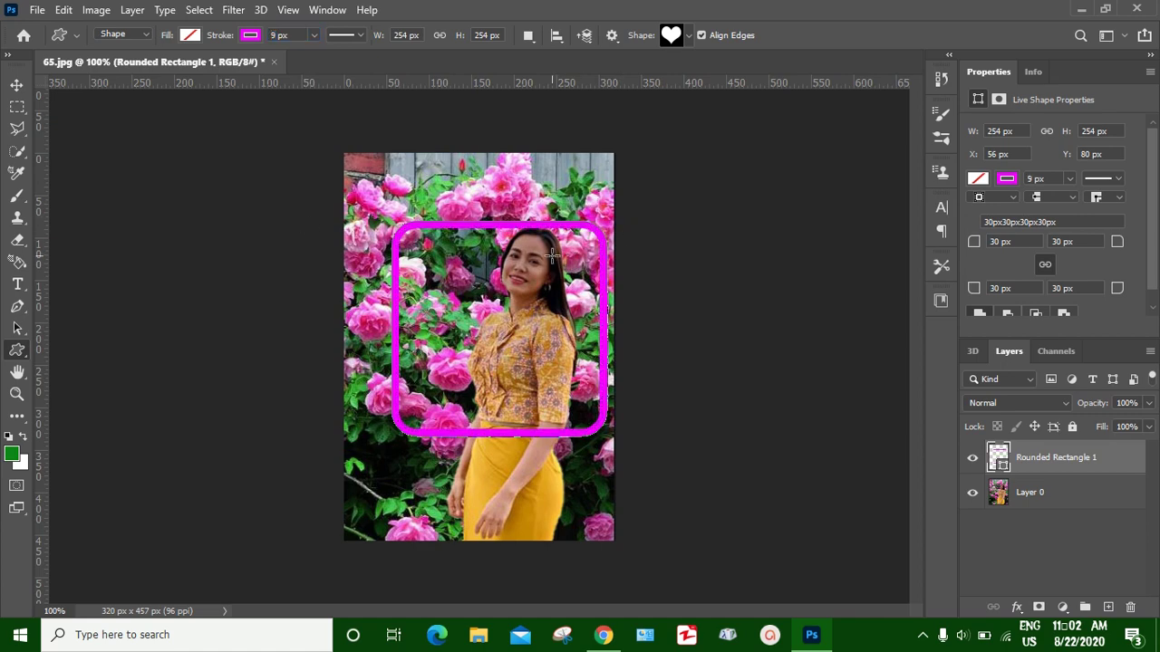
click(249, 36)
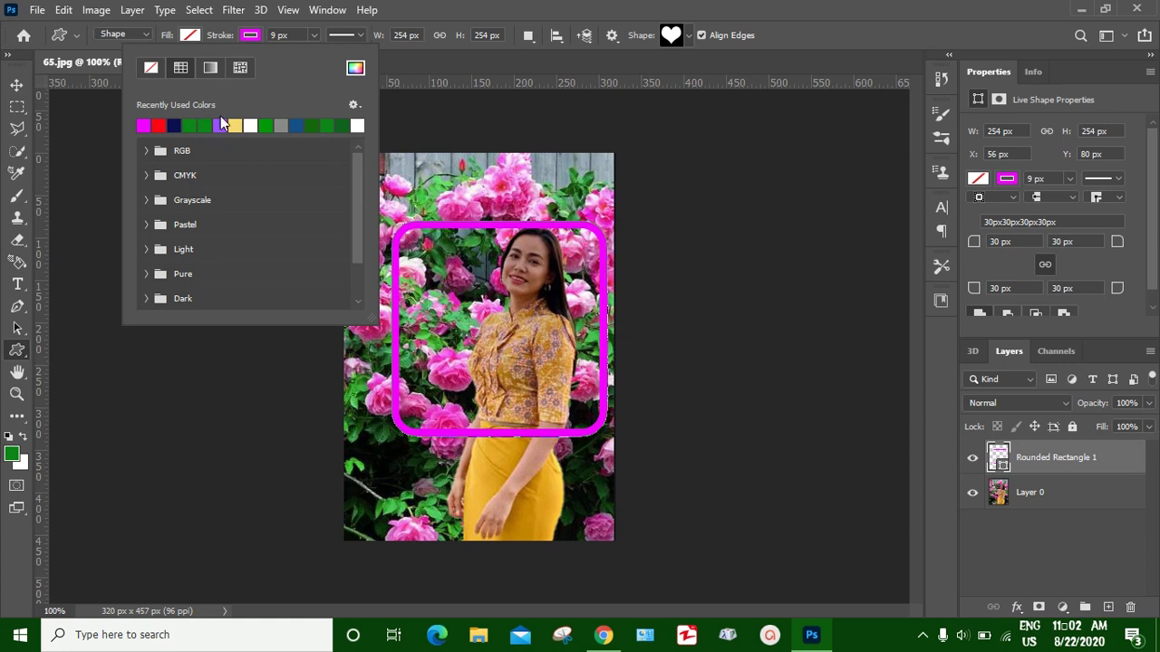
click(255, 124)
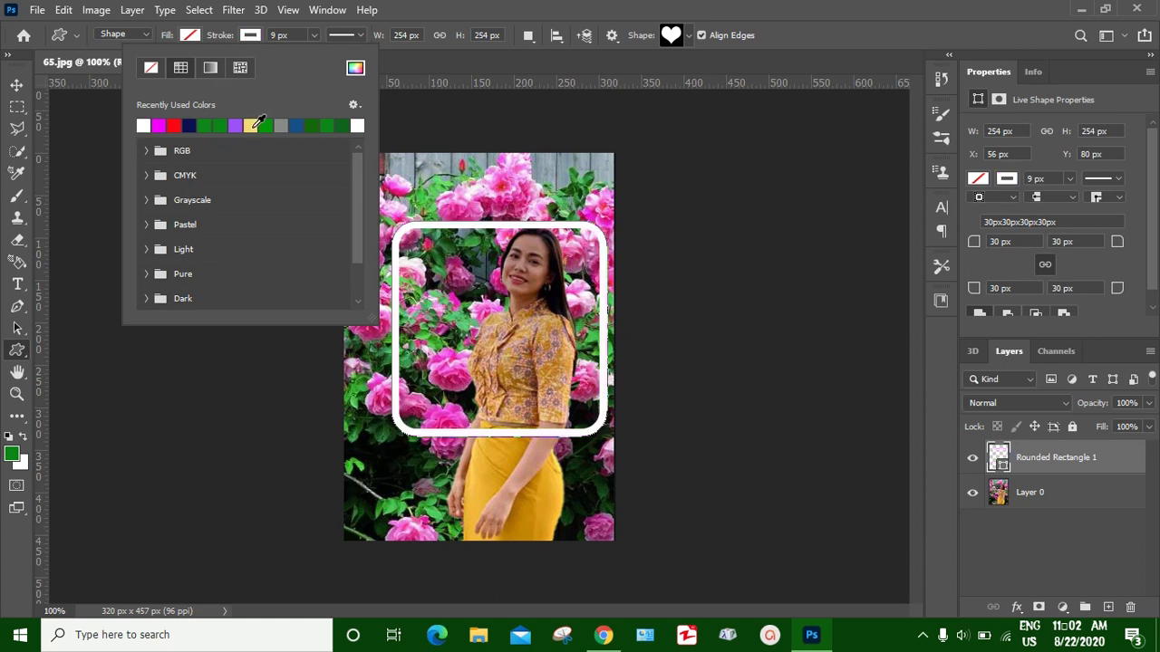
click(220, 124)
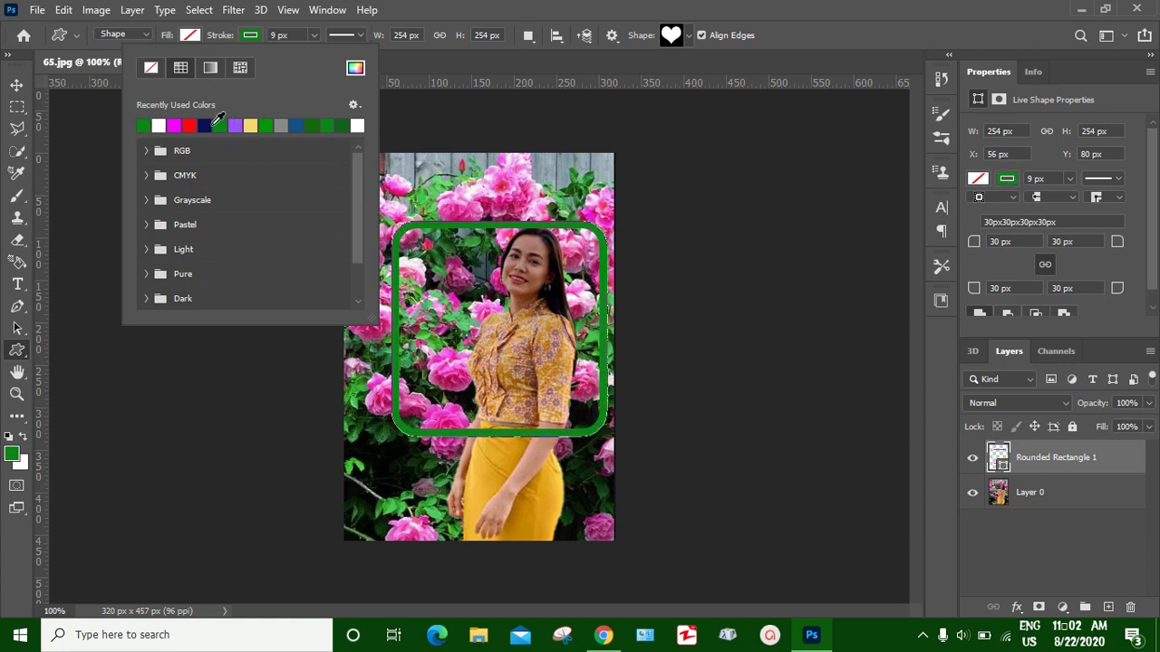
click(190, 124)
click(174, 124)
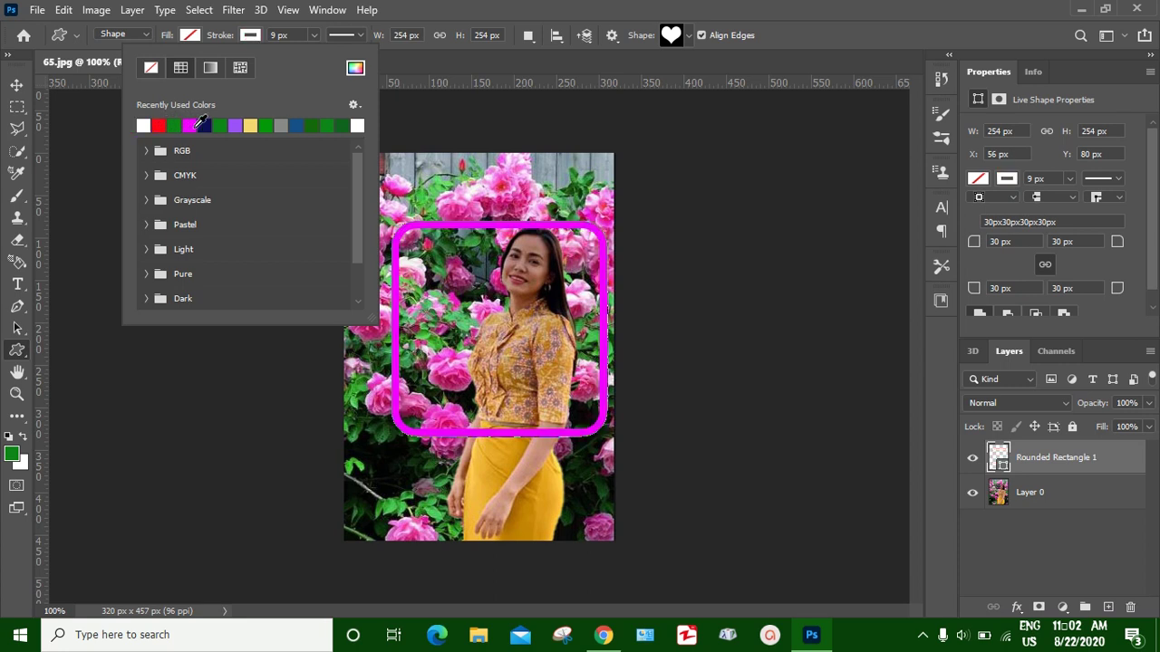
click(192, 125)
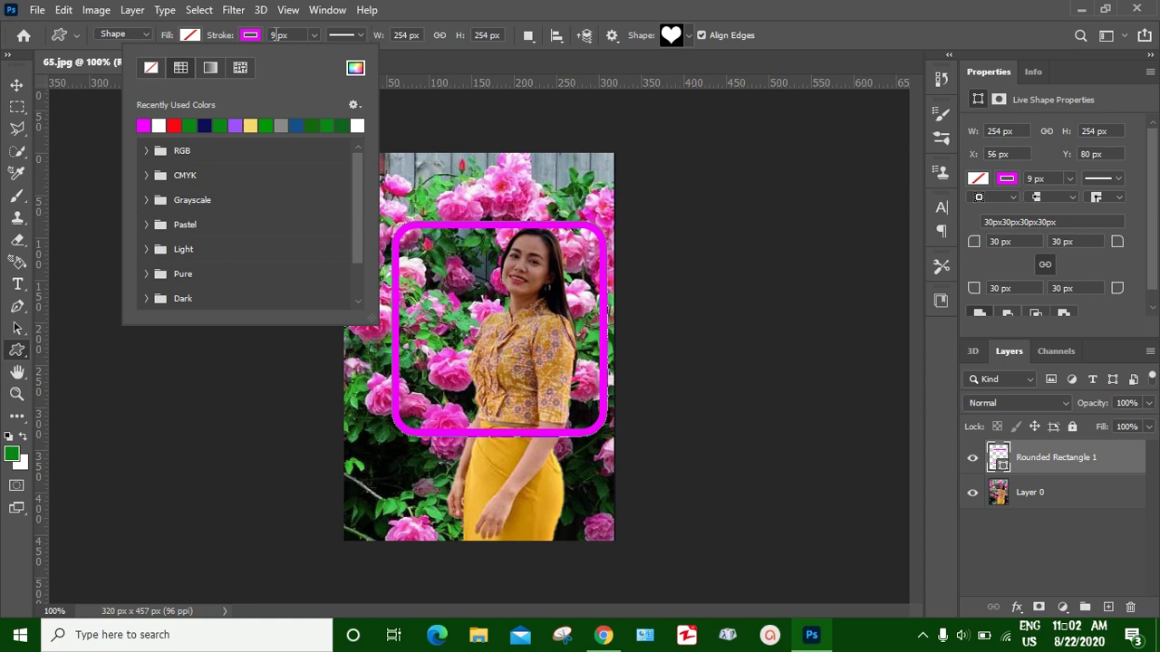
click(777, 38)
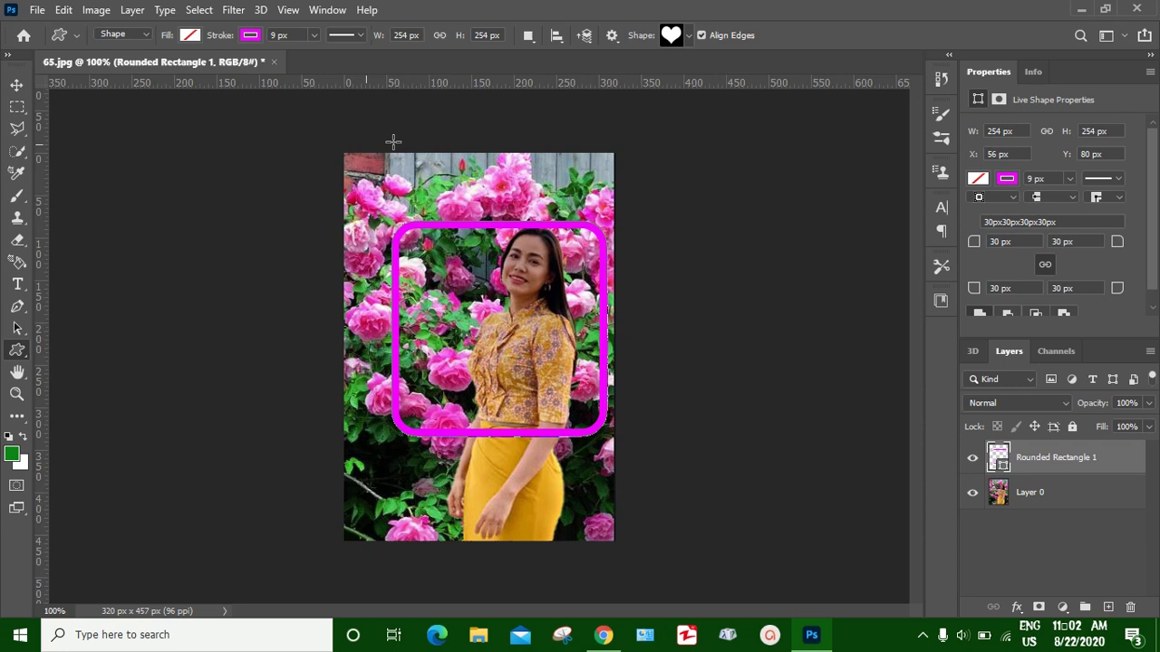
- Nudge the frame about 5 px up to X 55, Y 75, then load its shape as a selection
click(16, 84)
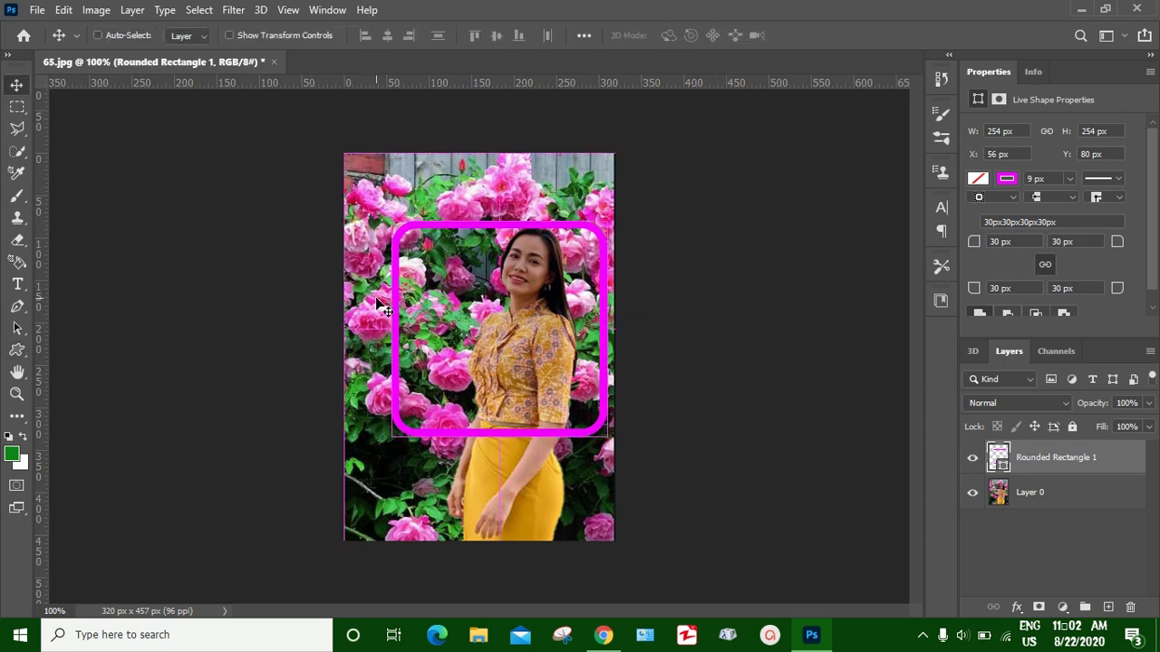
key(ctrl+t)
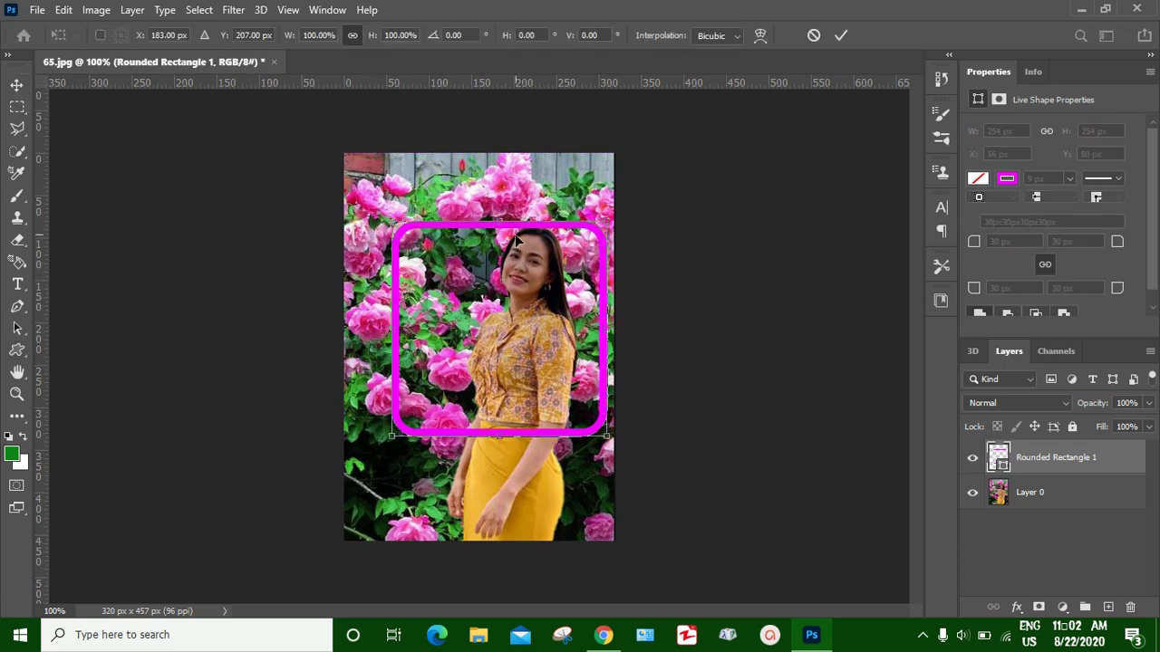
drag(515, 246, 514, 242)
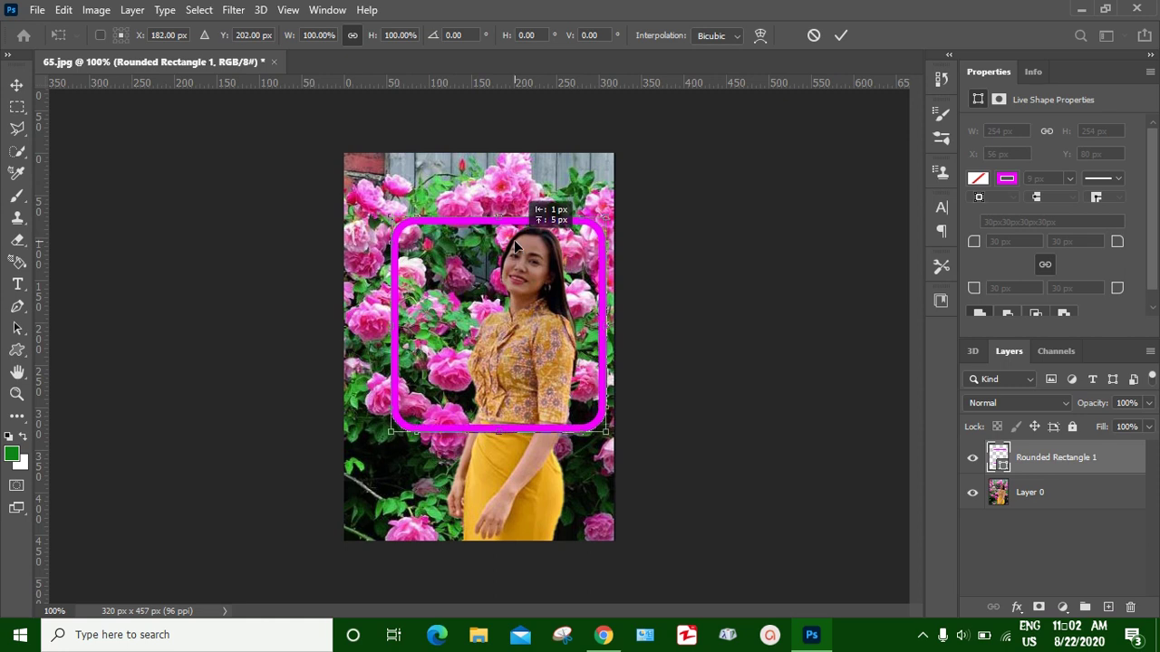
click(841, 36)
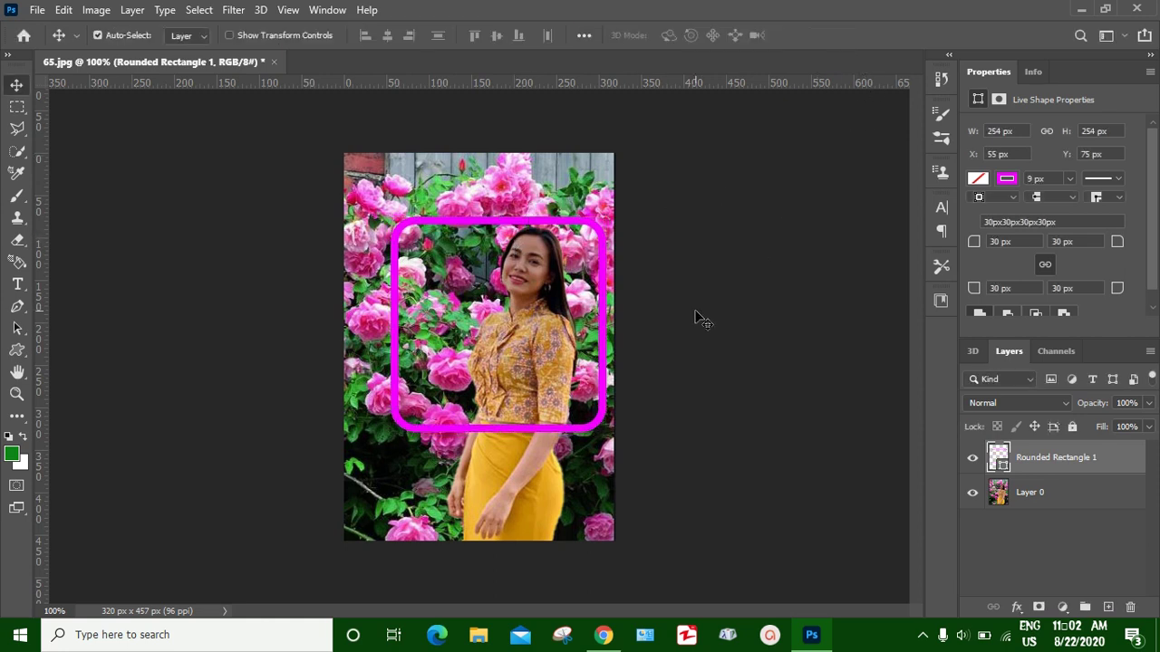
ctrl+click(996, 456)
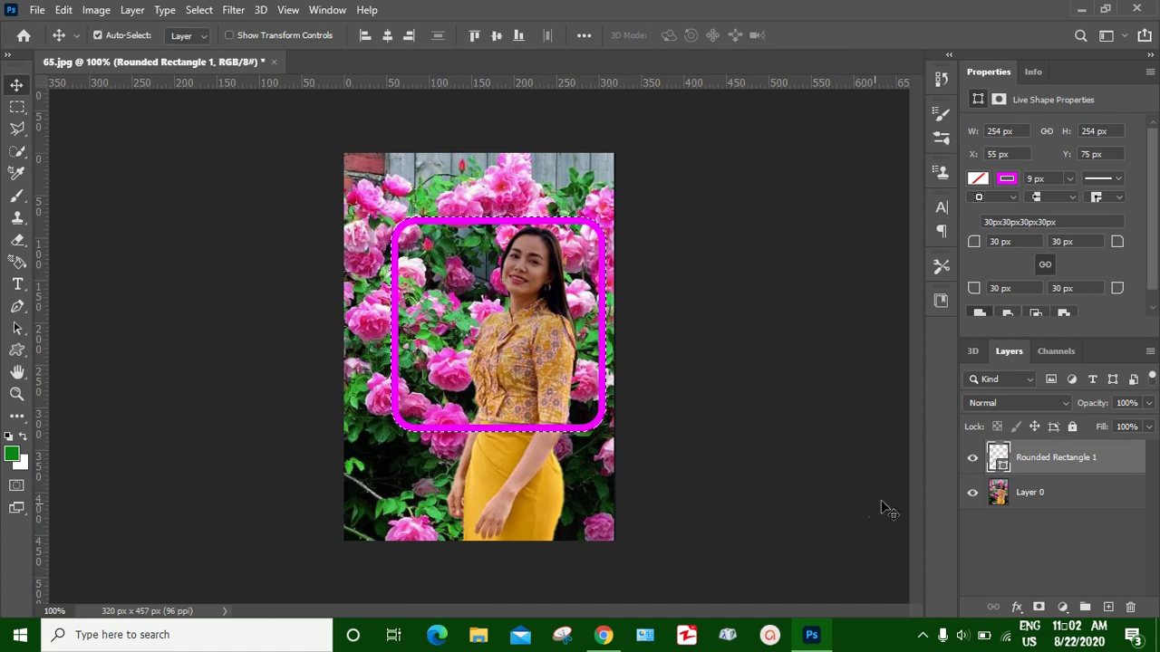
- Delete Layer 0 outside the frame, merge the frame down, and move it left to X 33, Y 72
click(1033, 506)
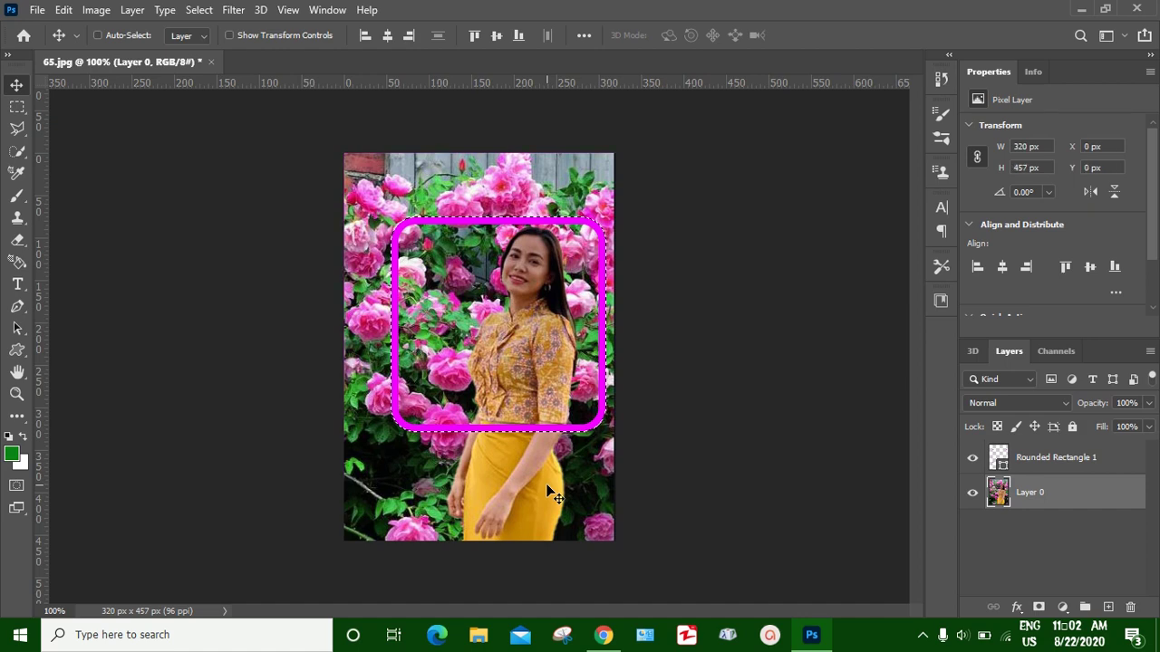
key(ctrl+shift+i)
key(Delete)
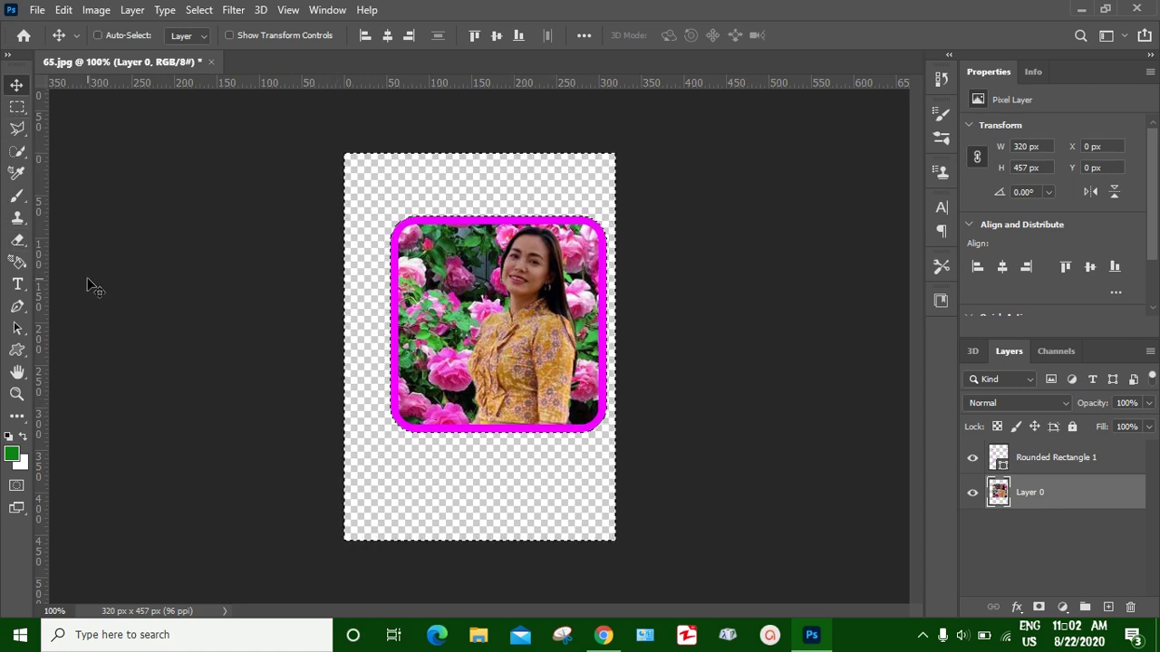
key(ctrl+d)
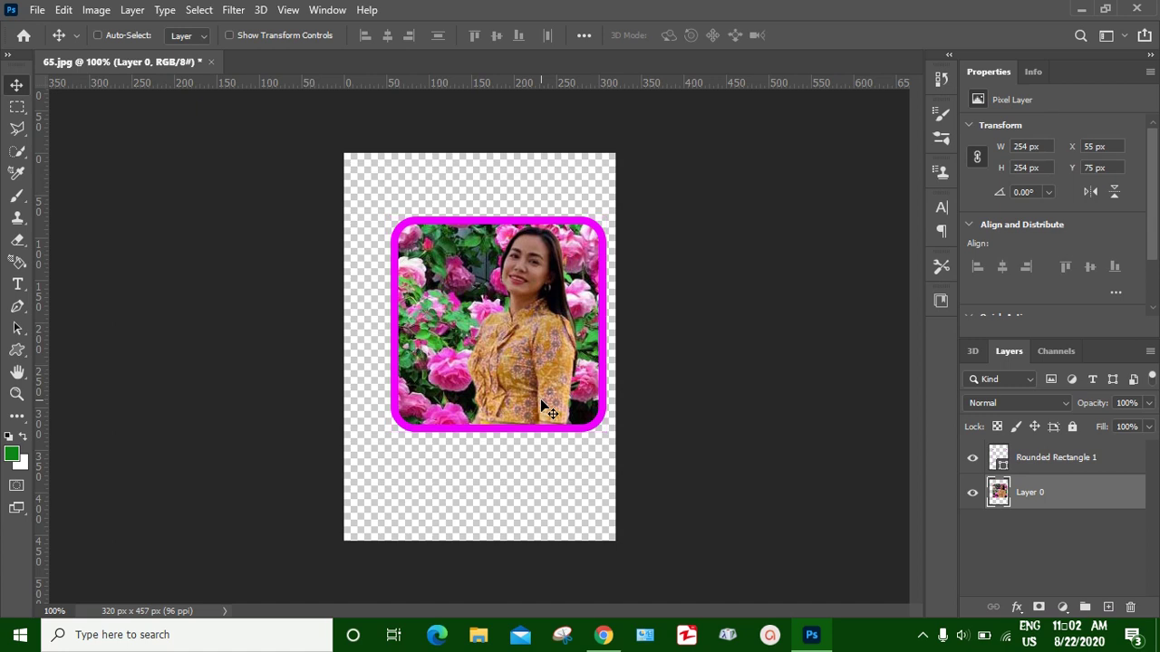
key(ctrl+e)
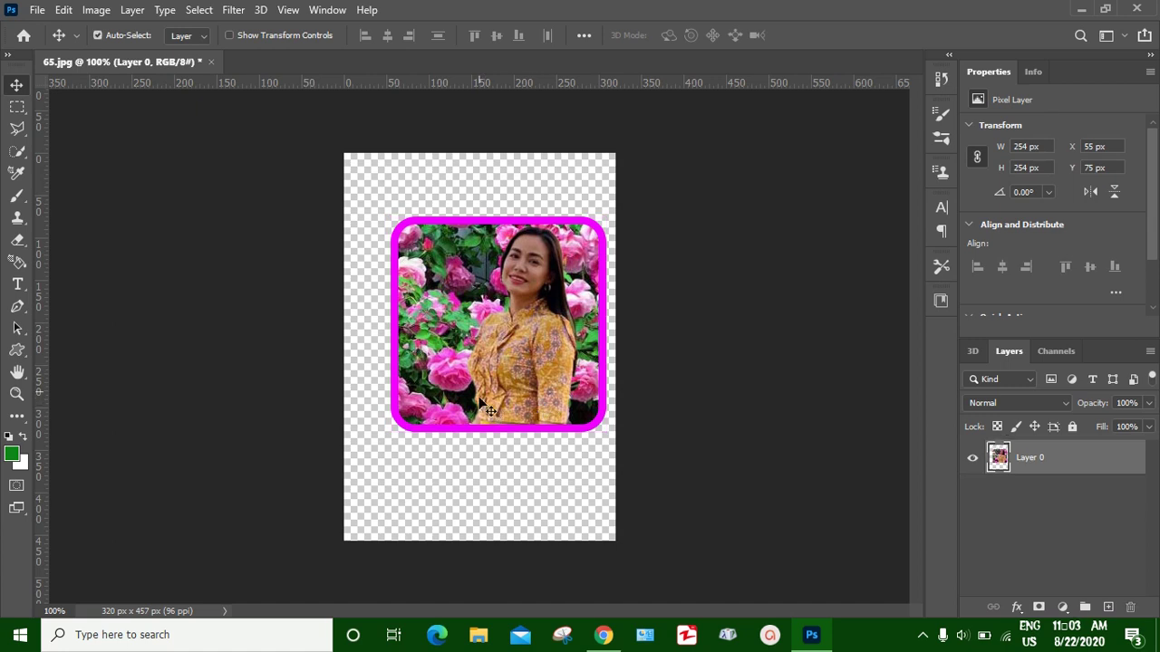
mouse_move(496, 349)
mouse_down()
mouse_move(479, 371)
mouse_move(478, 347)
mouse_up()
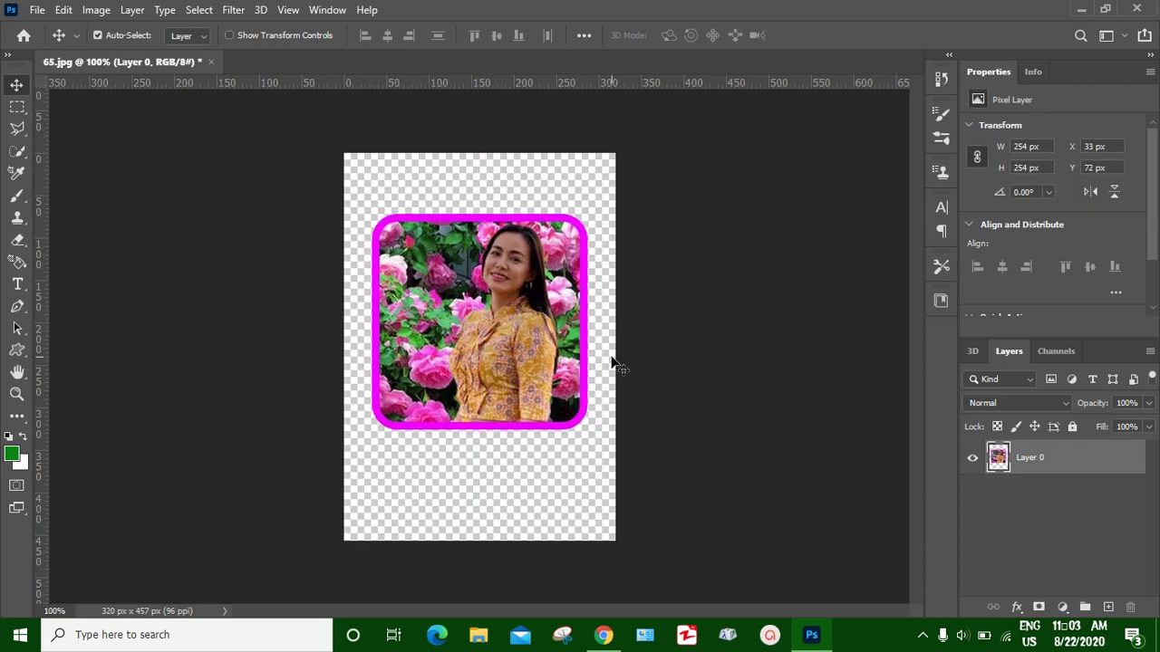